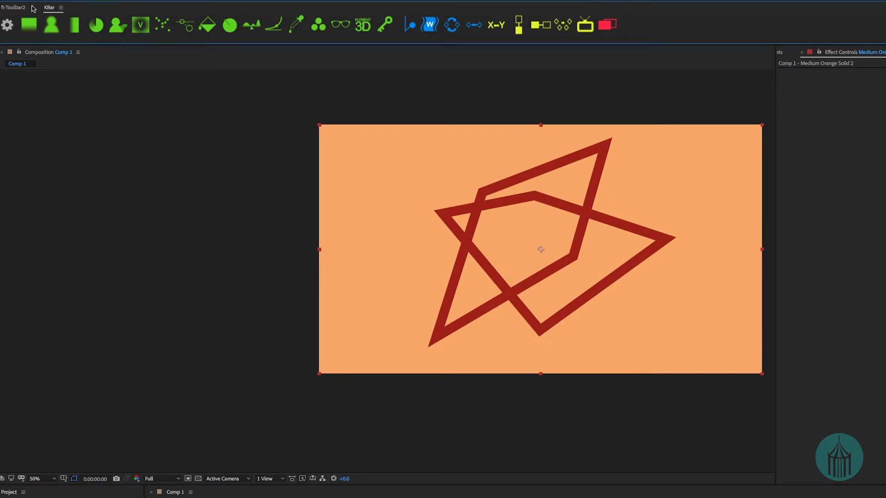
Open the KBar extension panel.
left_click(8, 8)
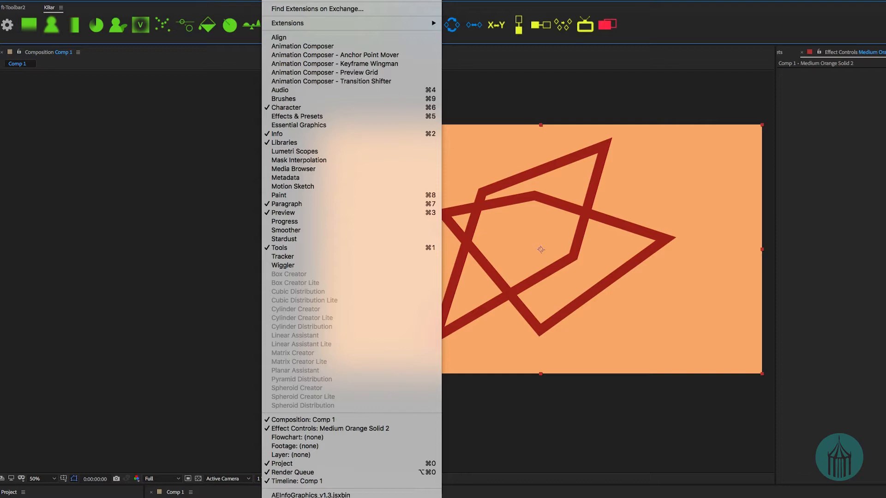
mouse_move(406, 23)
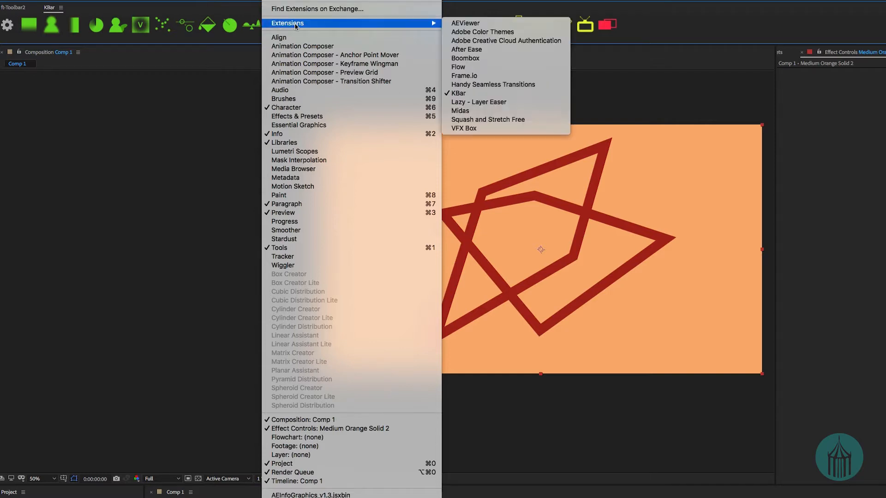
left_click(492, 94)
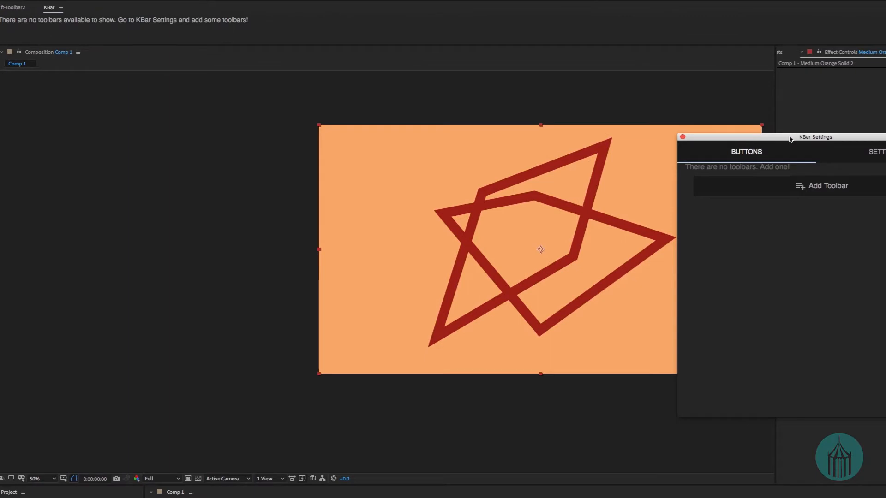
Add a toolbar named "My first toolbar" in the KBar settings.
left_click_drag(789, 135, 146, 106)
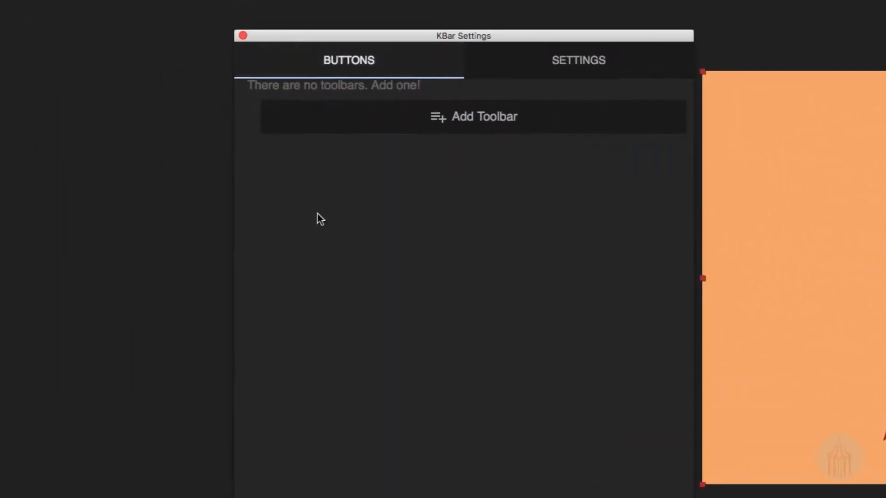
left_click(462, 126)
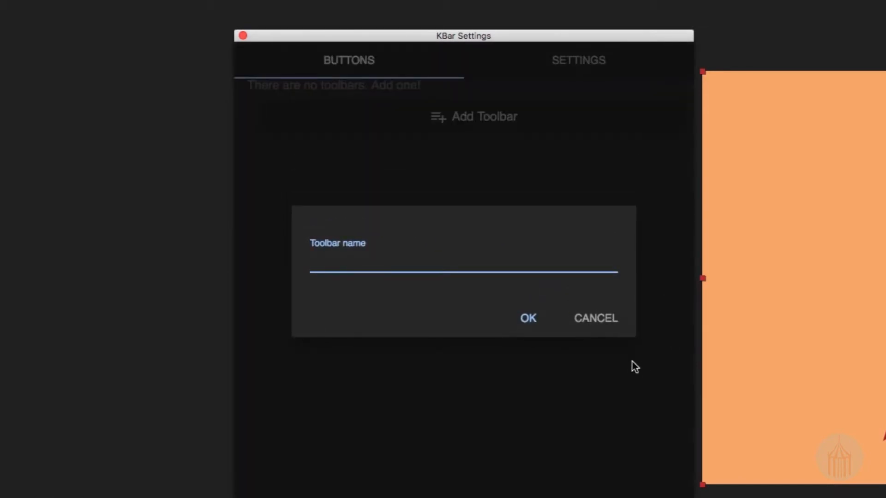
type("My first toolbar")
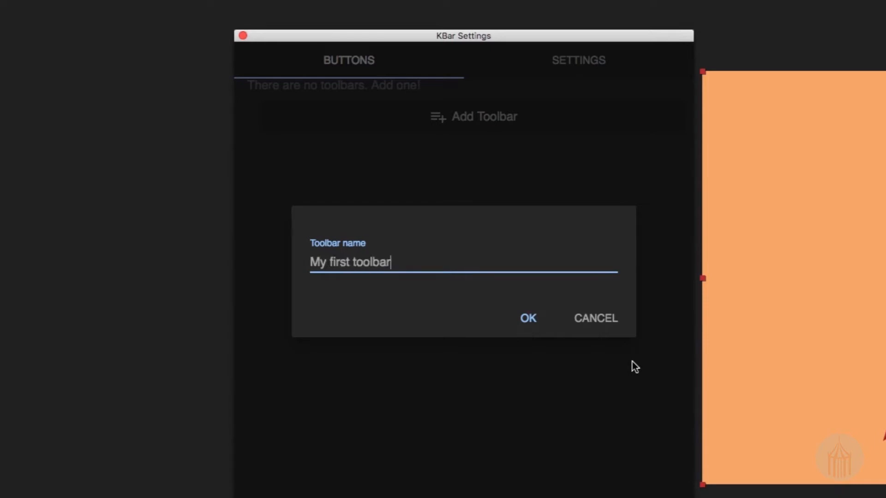
left_click(549, 322)
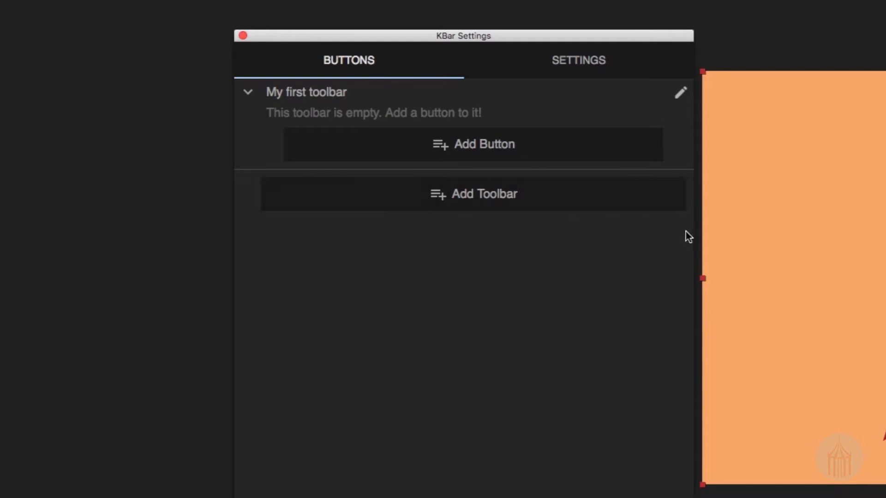
Start a new Apply Effect button in My first toolbar and choose Bezier Warp as its effect.
left_click(494, 148)
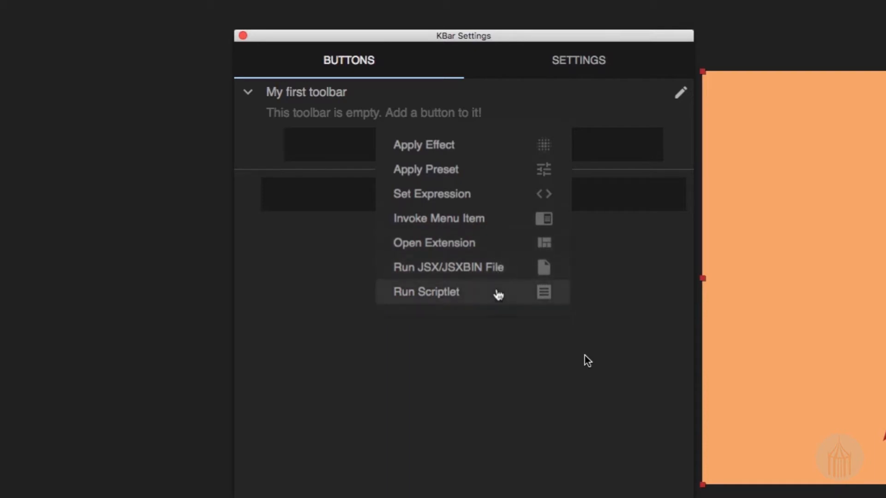
left_click(450, 143)
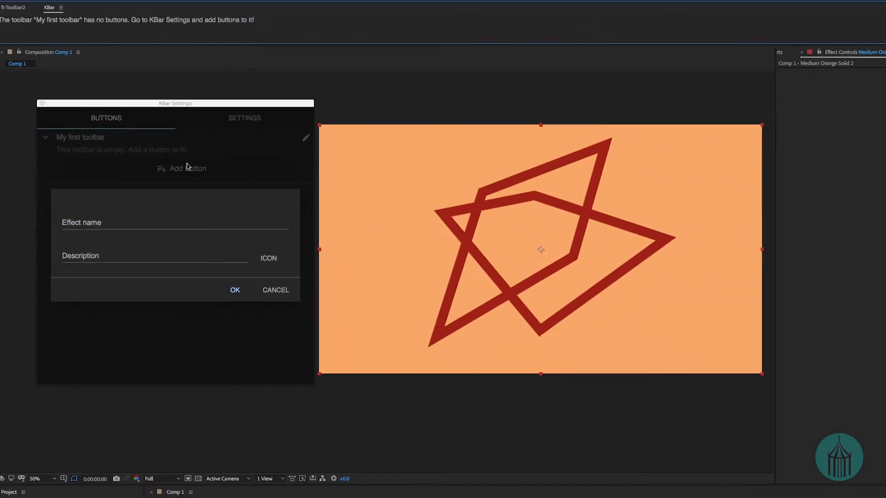
left_click_drag(151, 100, 600, 110)
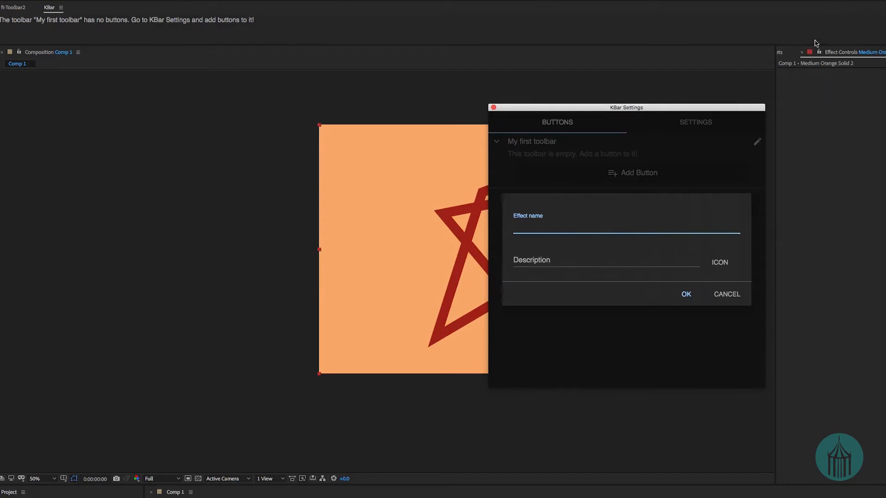
left_click(781, 53)
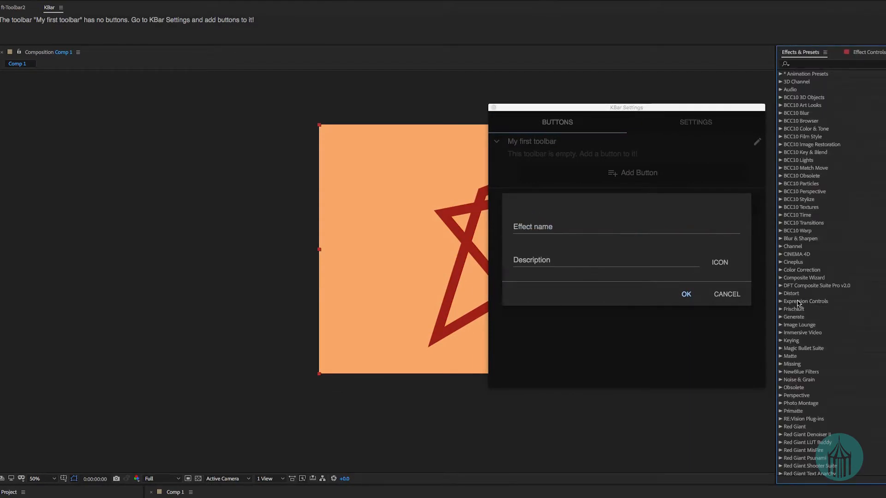
left_click(614, 233)
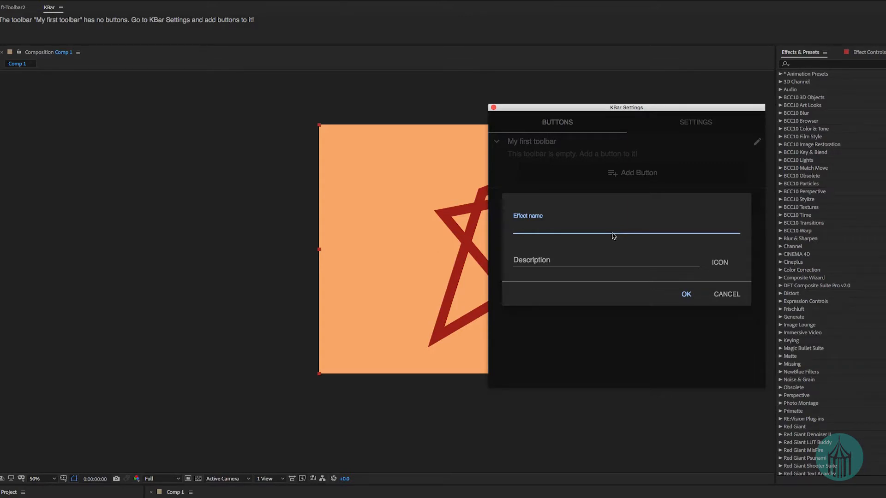
type("Bez")
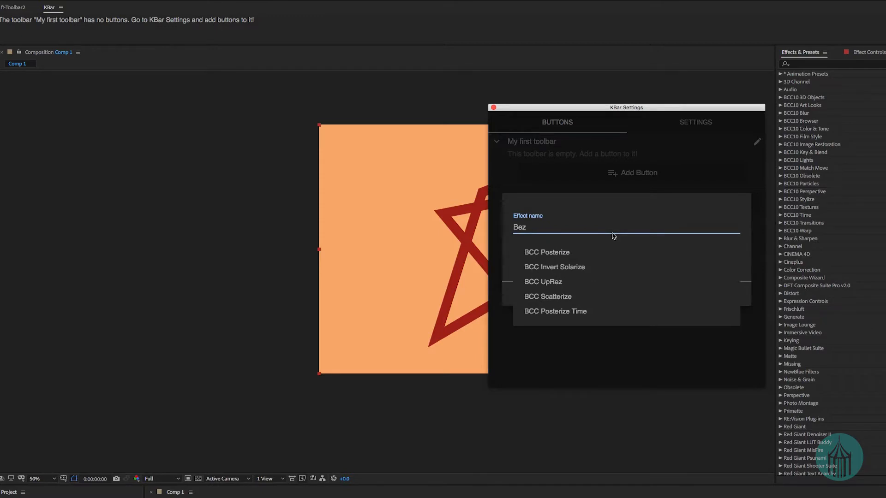
type("ie")
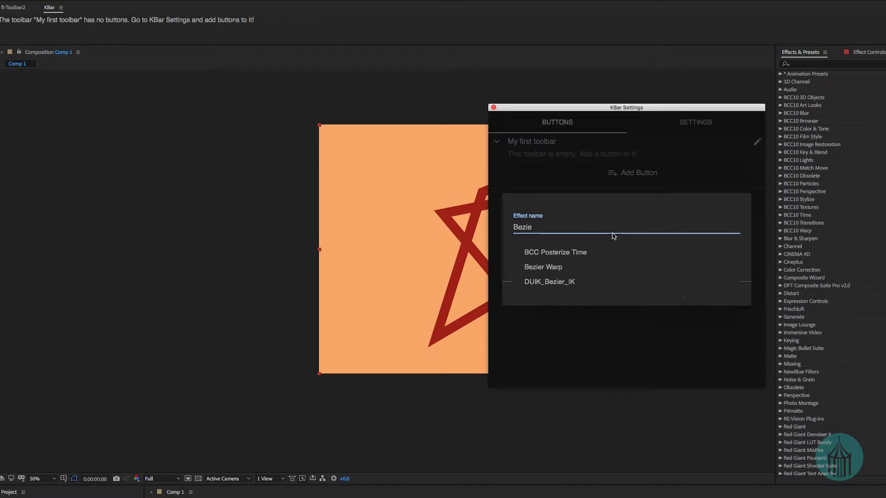
left_click(585, 268)
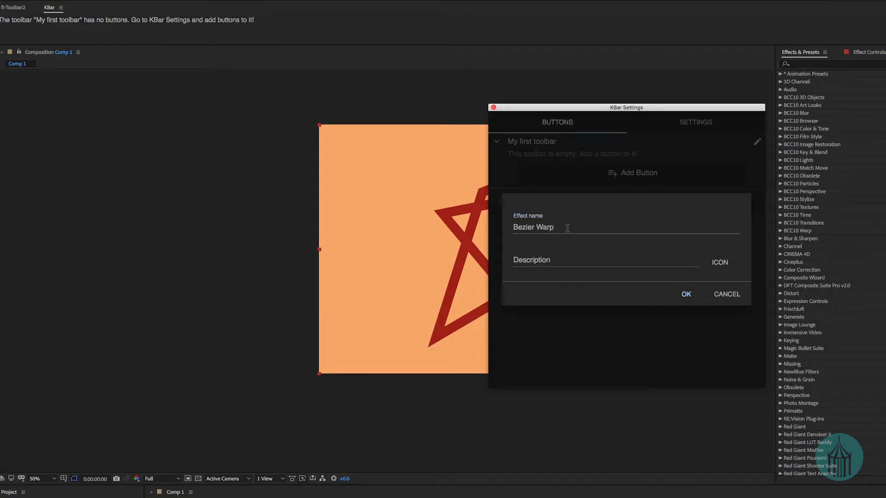
Describe the new effect button as "Bezier Warp" and add it to the toolbar.
left_click(615, 274)
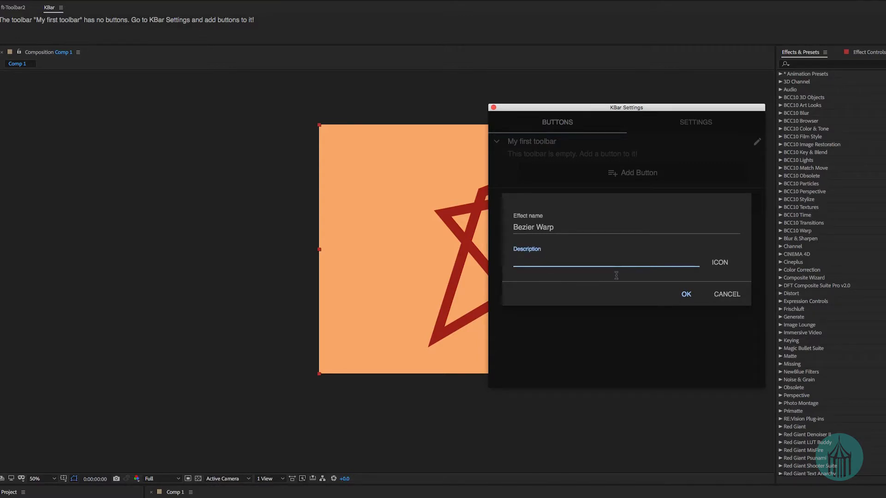
type("Bezier Warp")
left_click(687, 294)
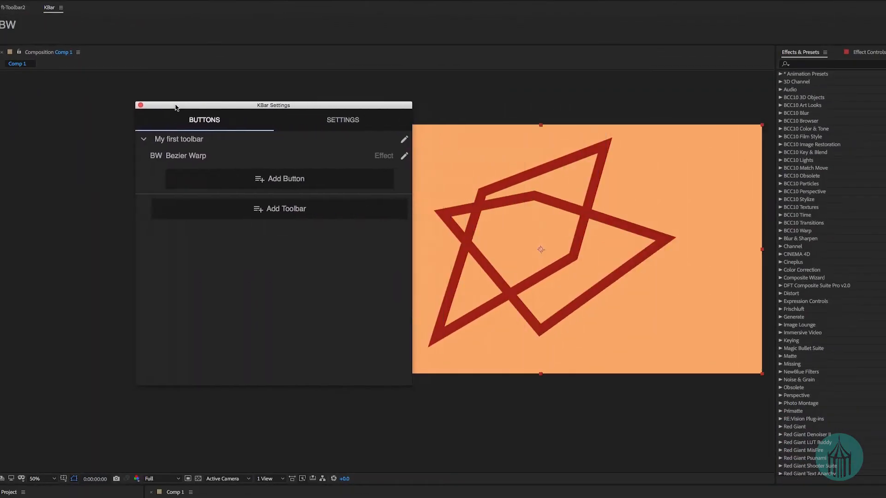
Apply Bezier Warp to the red shape layer with the new KBar button, keeping the settings window clear of the artwork.
left_click_drag(176, 107, 41, 103)
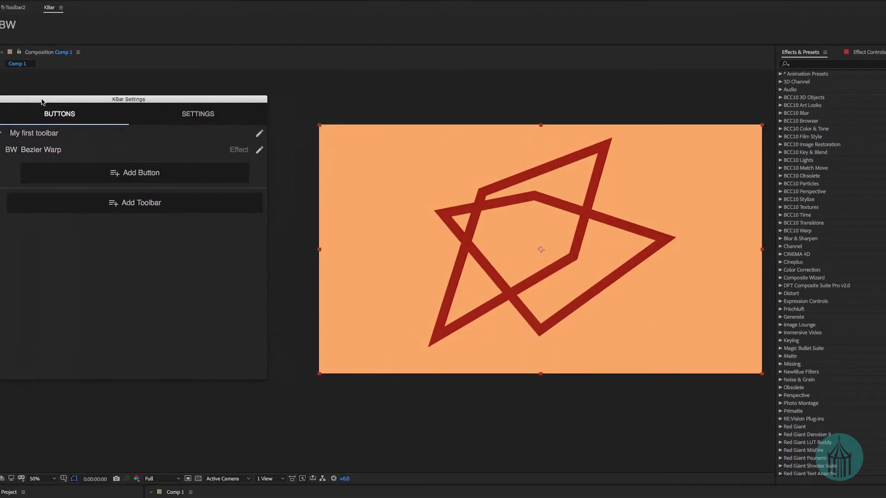
left_click_drag(121, 106, 170, 112)
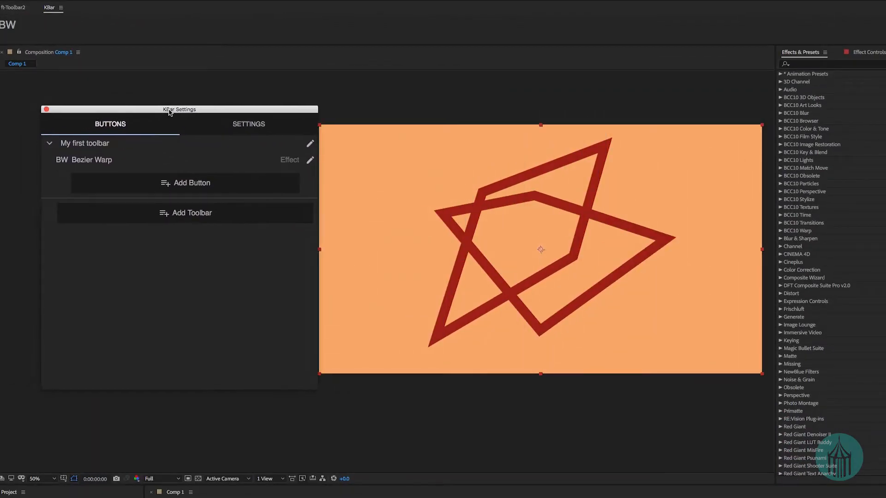
left_click(193, 497)
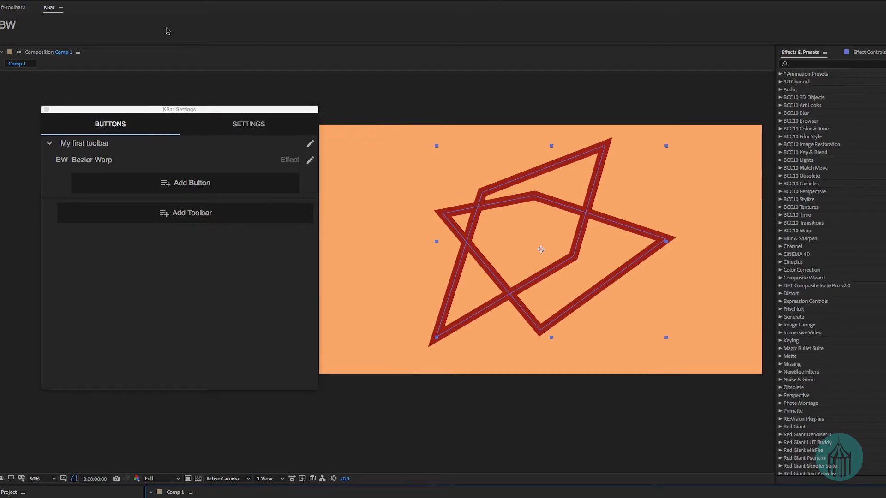
left_click(10, 28)
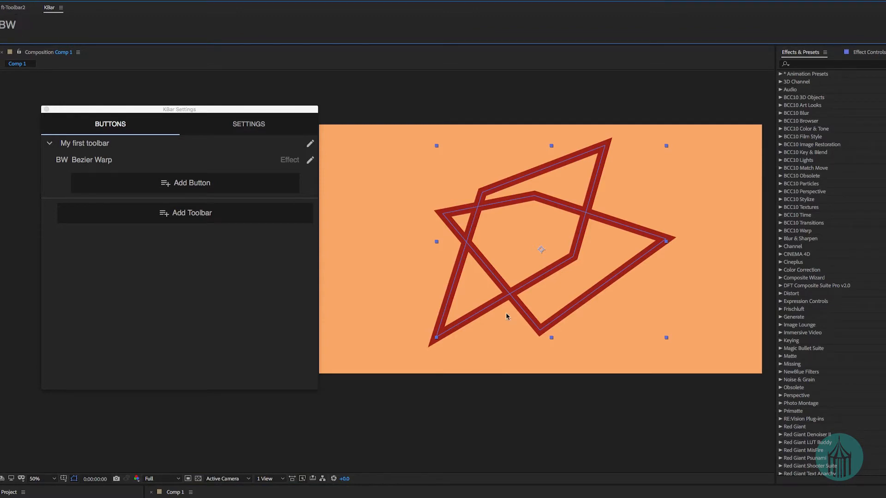
Distort the red shape by moving Bezier Warp's upper-right and lower-left corner vertices and its top right tangent.
left_click(875, 52)
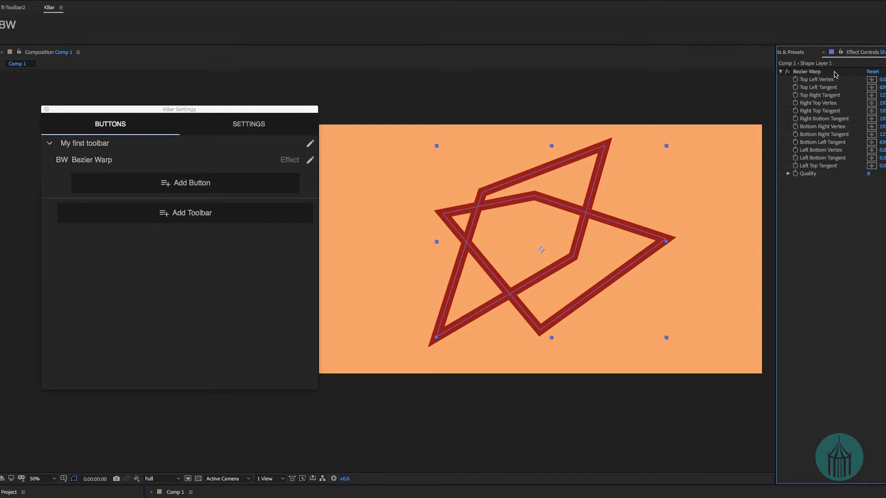
left_click(808, 72)
left_click_drag(762, 125, 700, 84)
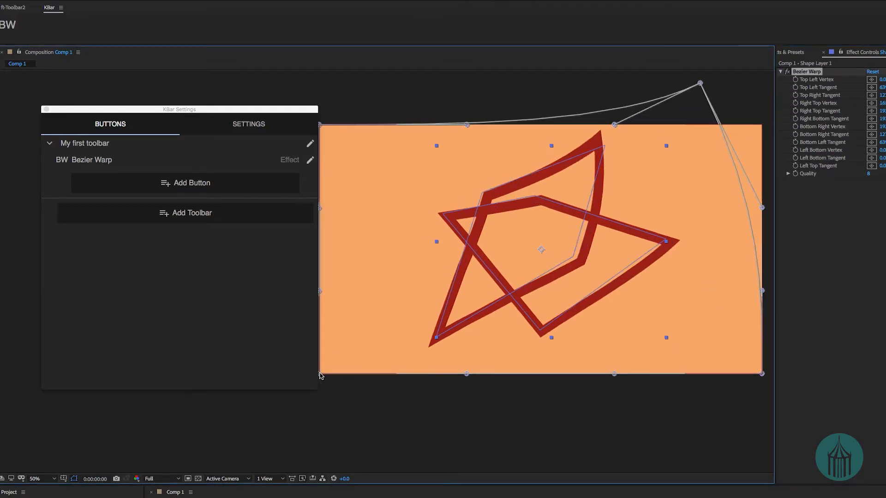
left_click_drag(320, 374, 425, 404)
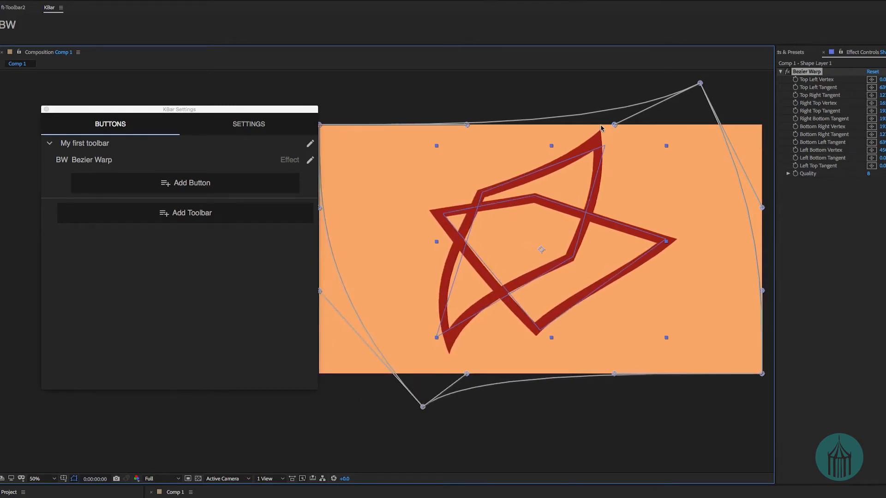
left_click_drag(614, 125, 637, 144)
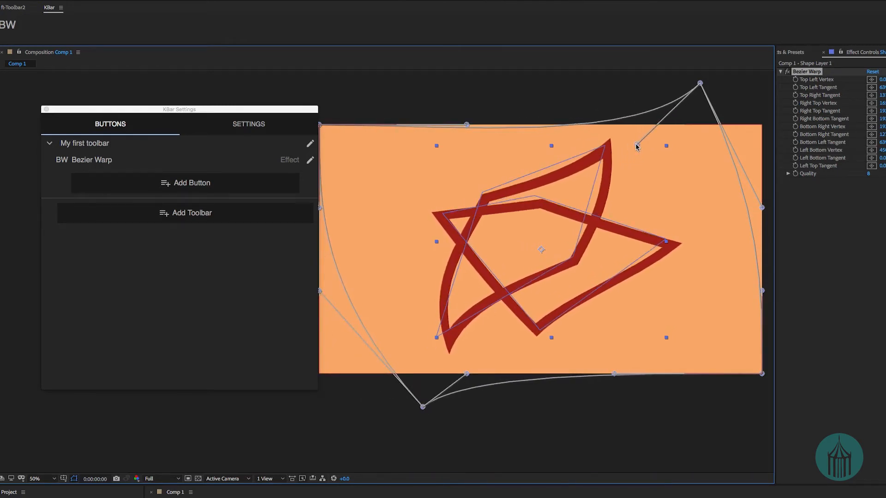
left_click(831, 206)
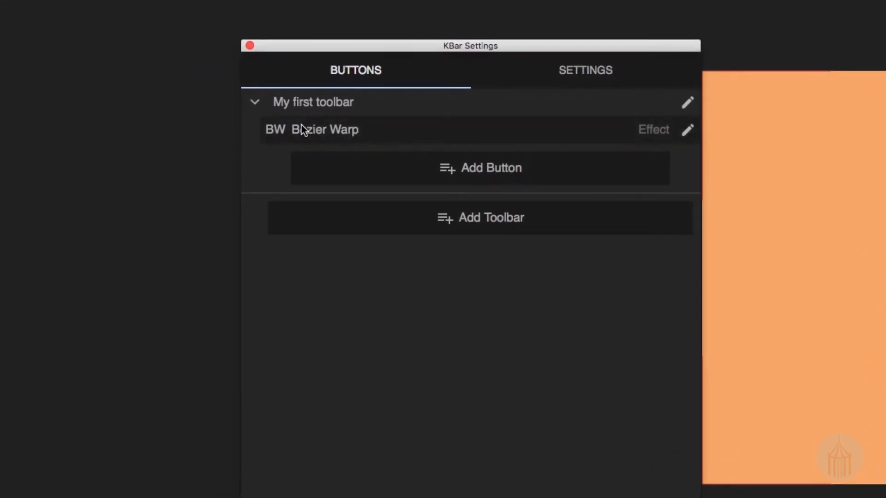
Replace the Bezier Warp button's text label with the Font Awesome cloud icon and save the button.
left_click(680, 135)
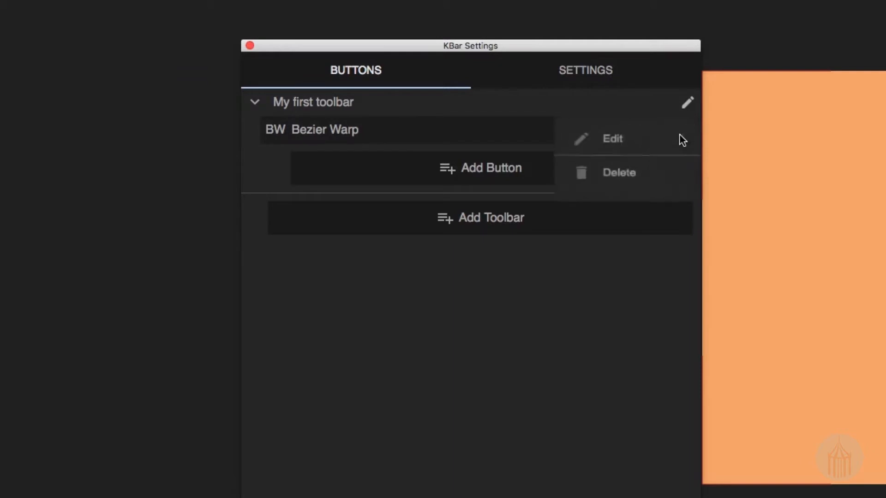
left_click(677, 141)
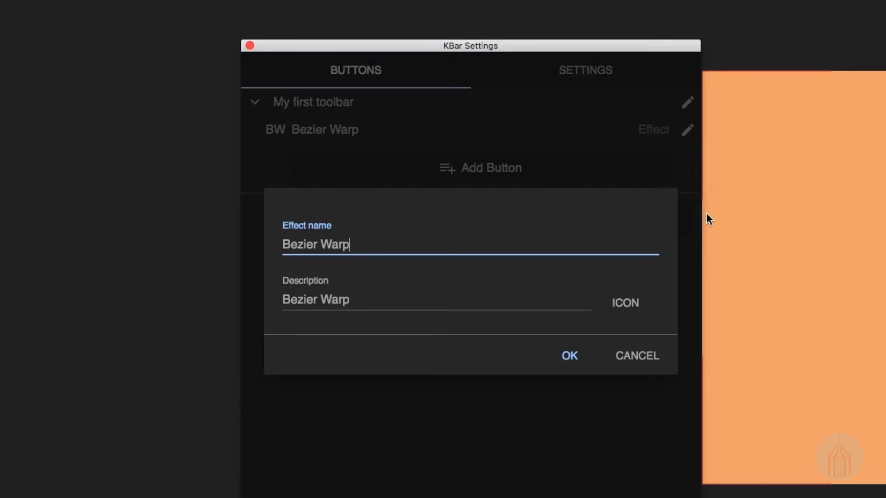
left_click(612, 314)
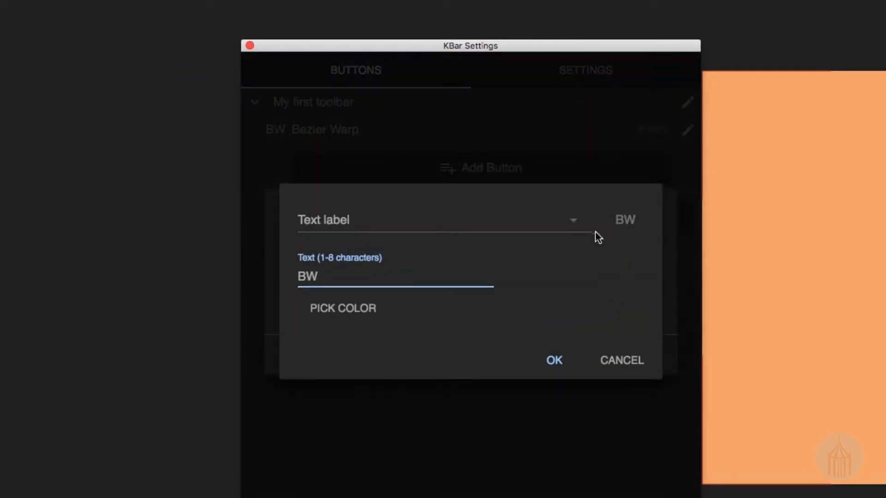
left_click(576, 230)
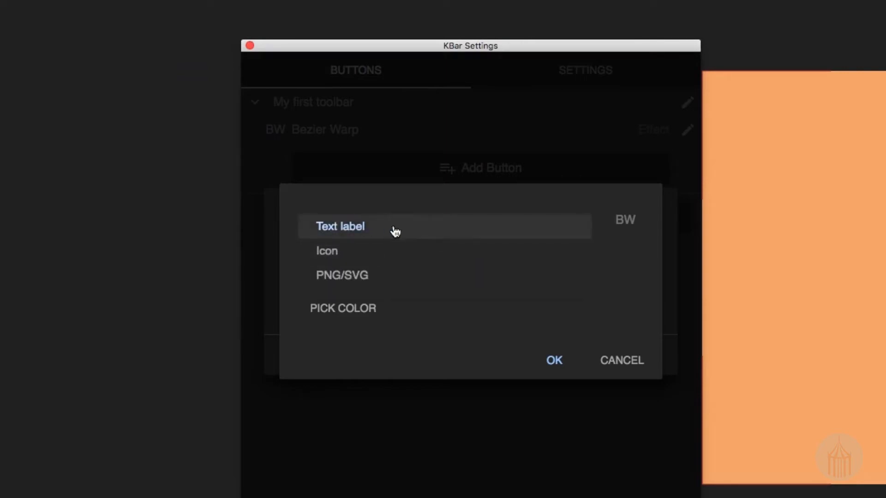
left_click(383, 256)
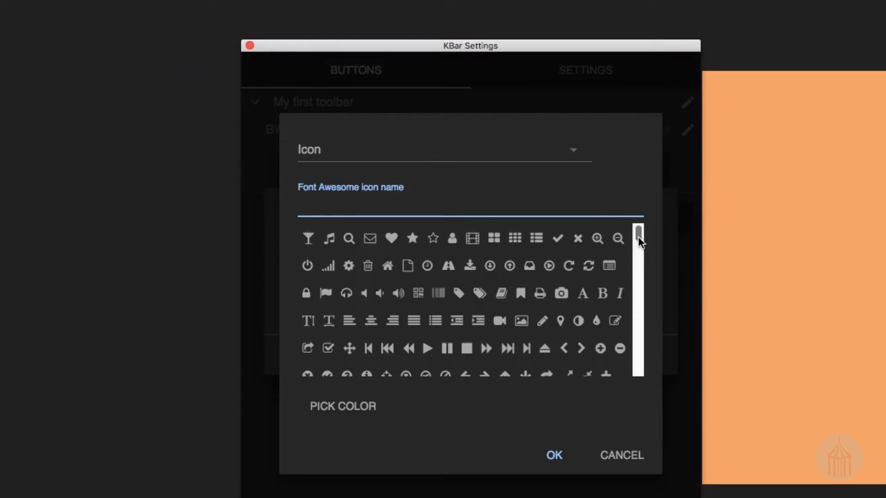
left_click_drag(639, 238, 639, 321)
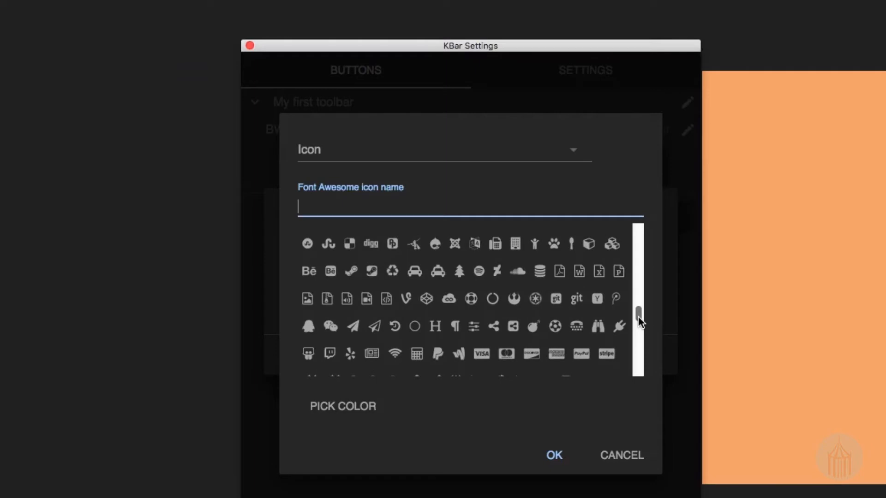
mouse_move(639, 317)
left_mouse_down()
mouse_move(639, 308)
mouse_move(640, 323)
left_mouse_up()
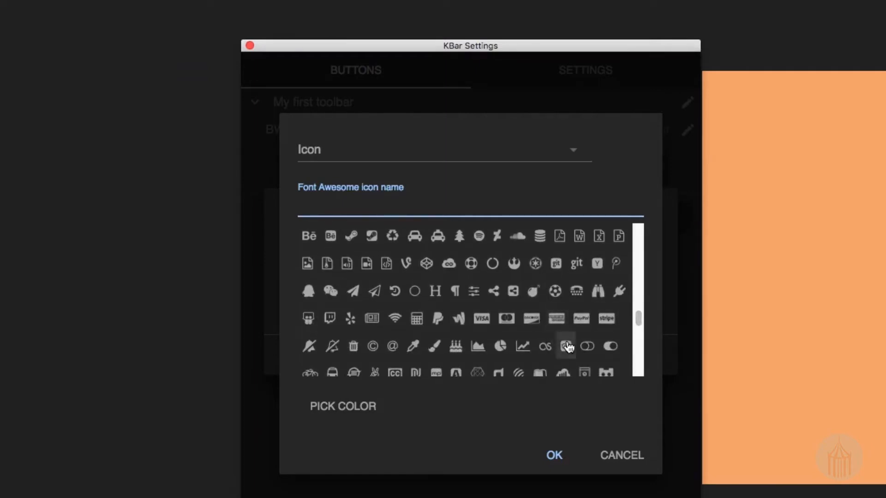
left_click(519, 237)
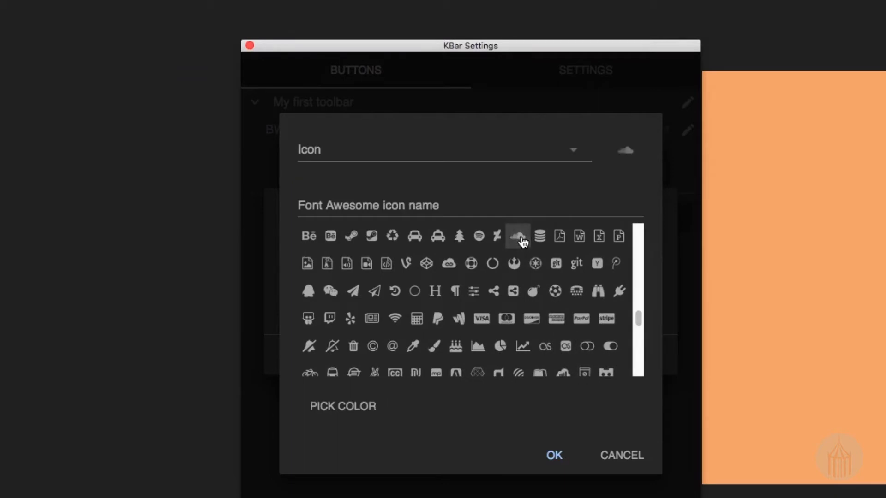
left_click(556, 457)
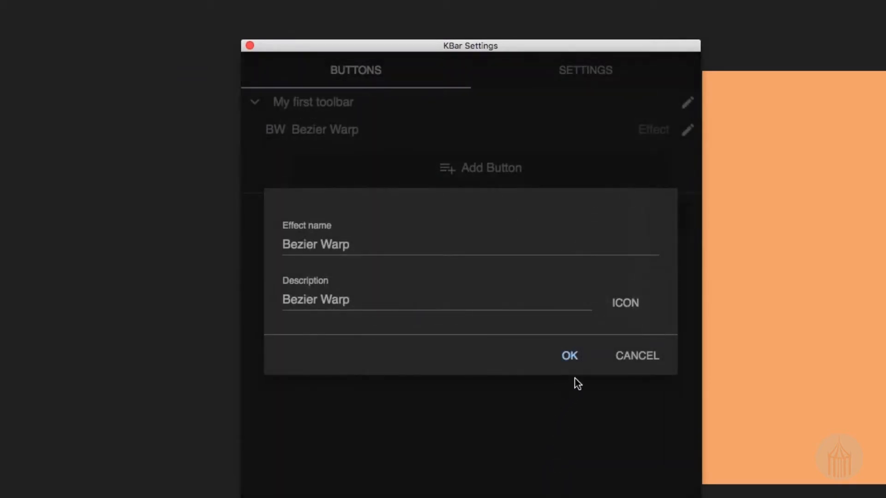
left_click(575, 363)
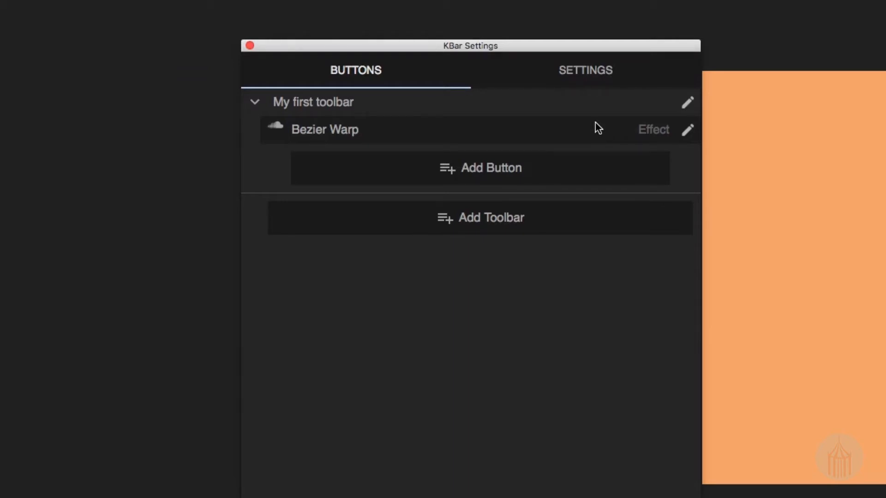
Colour the Bezier Warp button's cloud icon red (D0021B) and save the button.
left_click(690, 130)
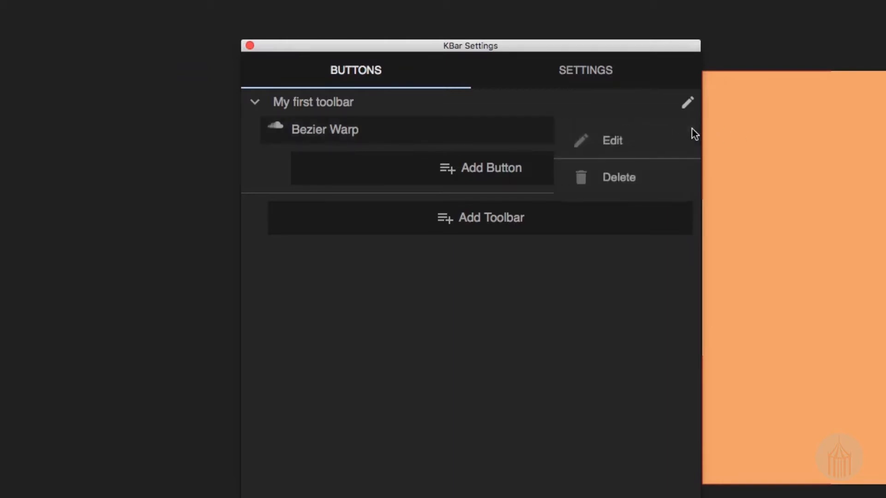
left_click(670, 140)
left_click(644, 310)
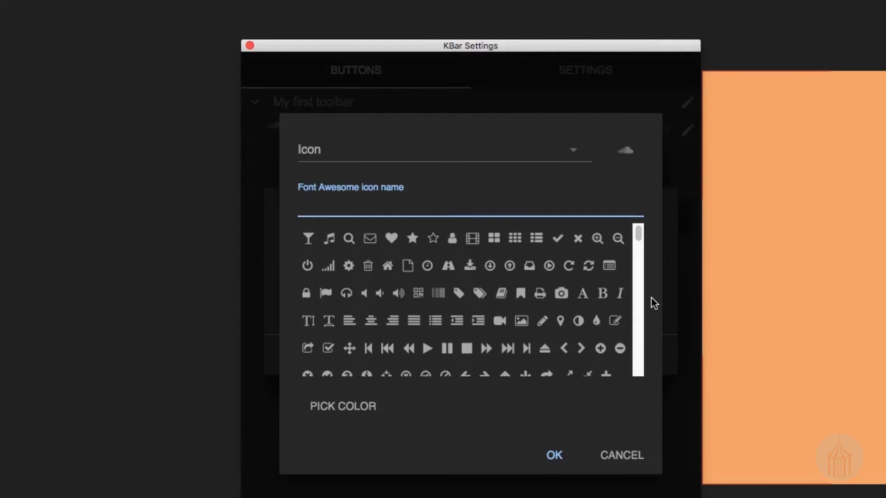
left_click(358, 406)
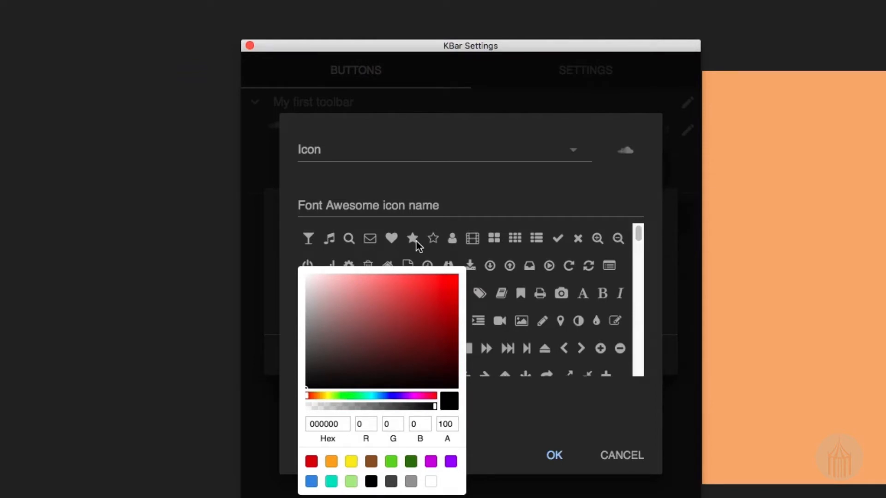
left_click(312, 462)
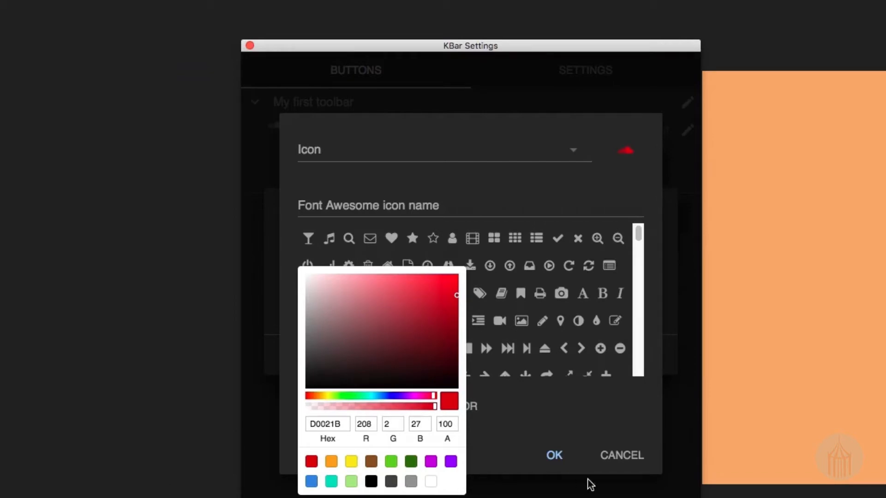
left_click(555, 457)
left_click(553, 457)
left_click(562, 353)
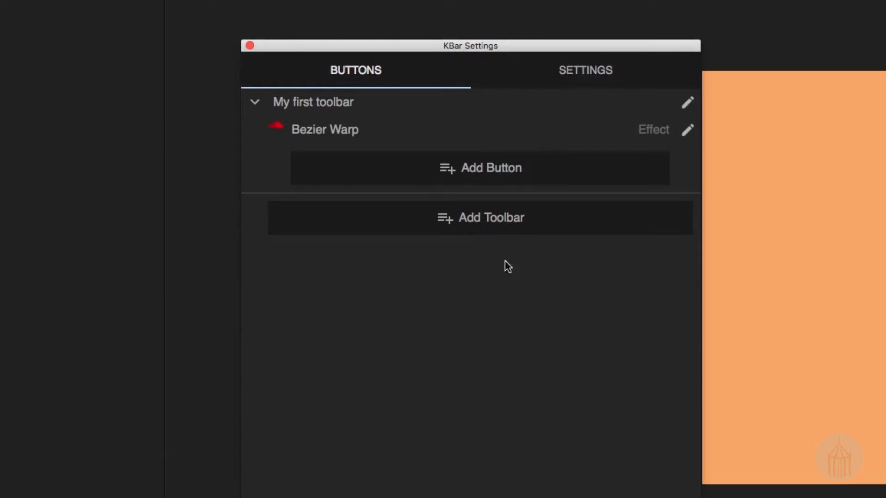
Start a new Apply Preset button in My first toolbar using Blocks.ffx from the Backgrounds presets, described as "Block BG".
left_click(479, 168)
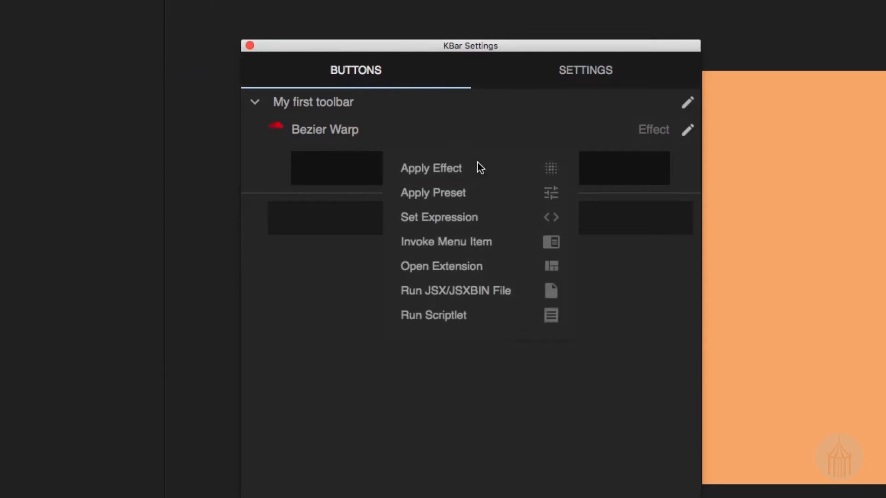
left_click(469, 196)
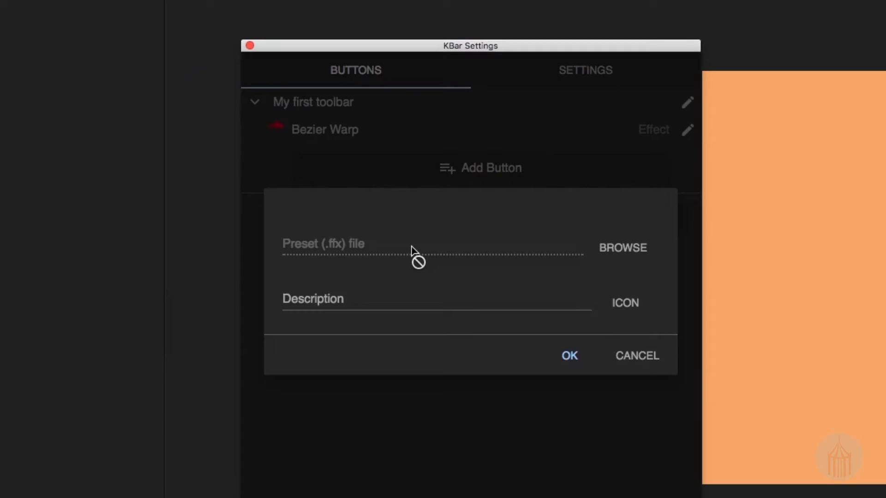
left_click(621, 249)
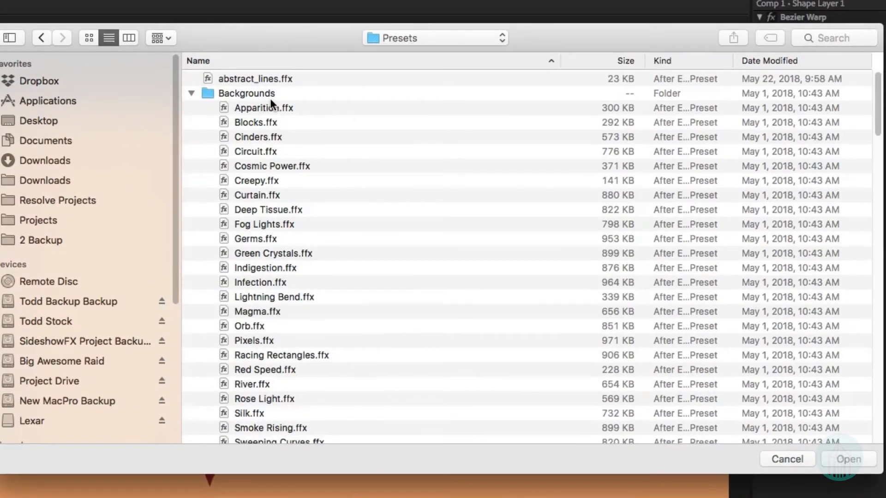
double_click(253, 122)
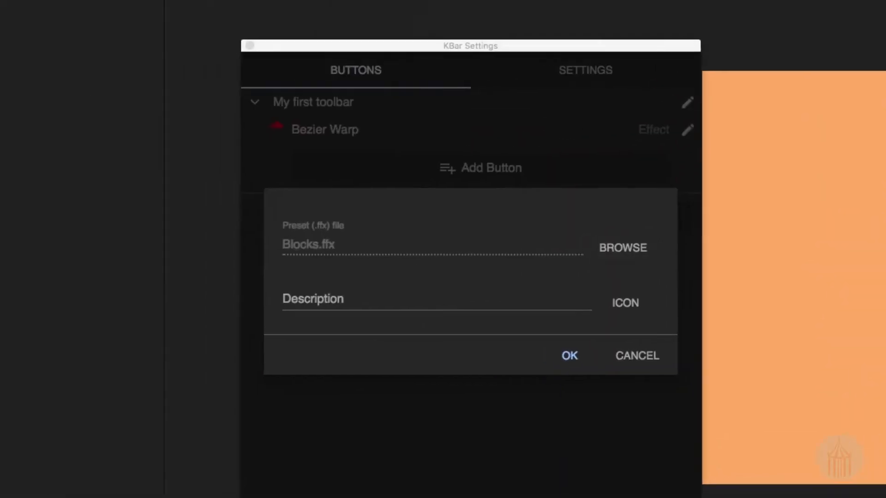
left_click(473, 309)
type("Bl")
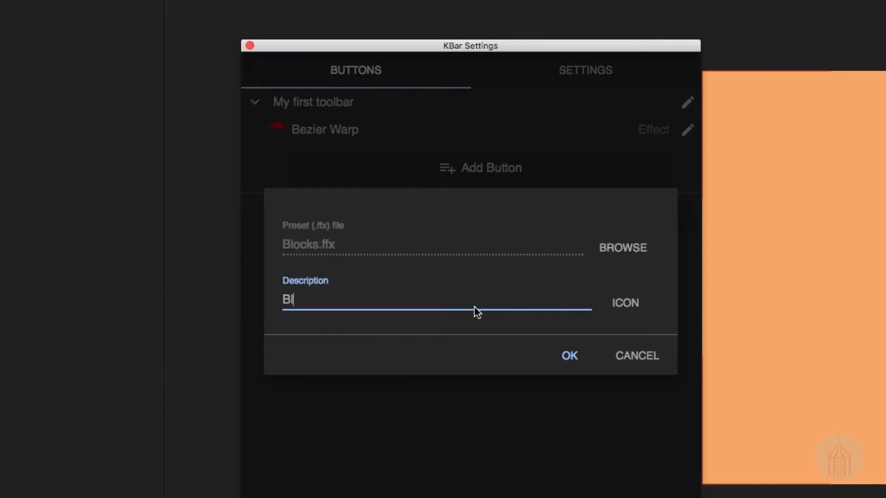
type("ock BG")
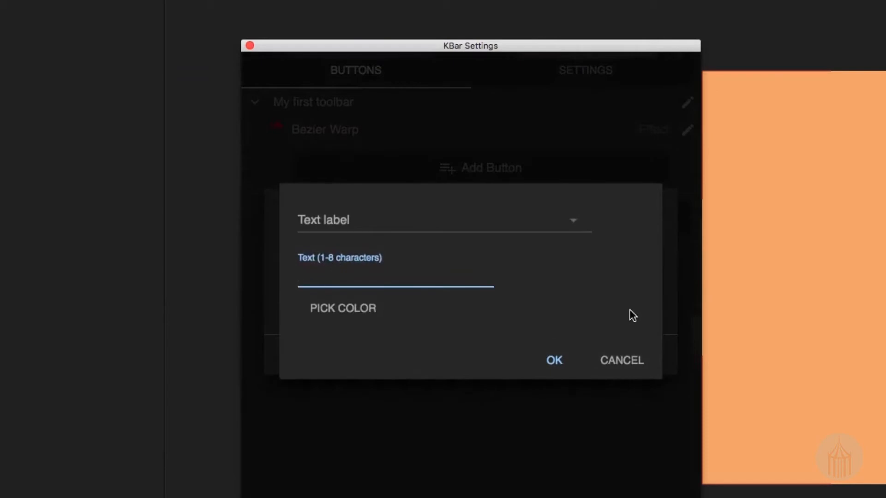
Give the Block BG button the four-square Font Awesome icon in orange (F5A623) and add it to the toolbar.
left_click(574, 227)
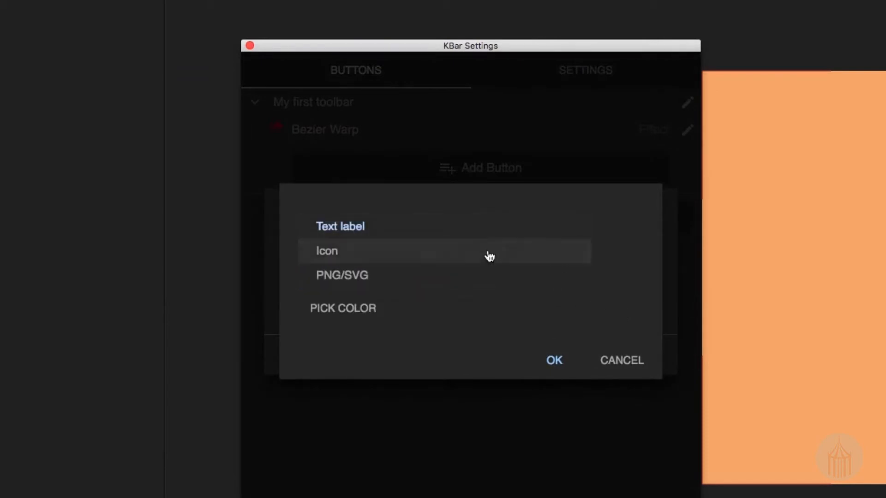
left_click(481, 260)
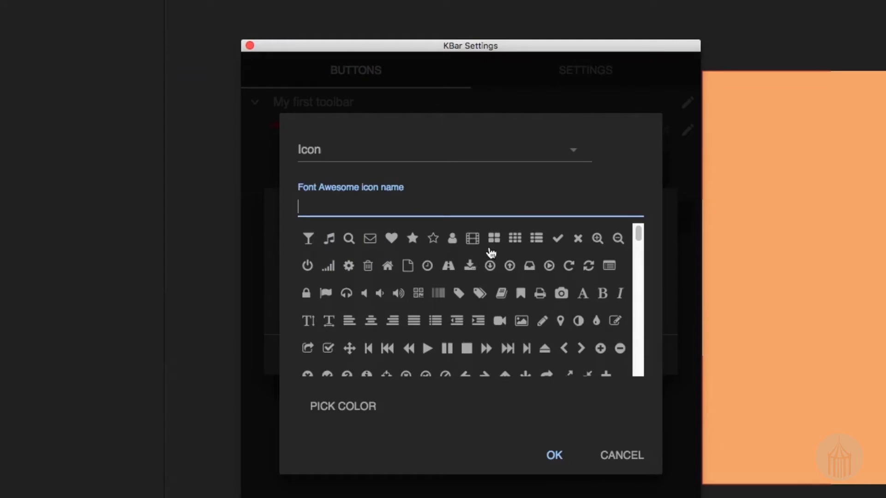
left_click(494, 239)
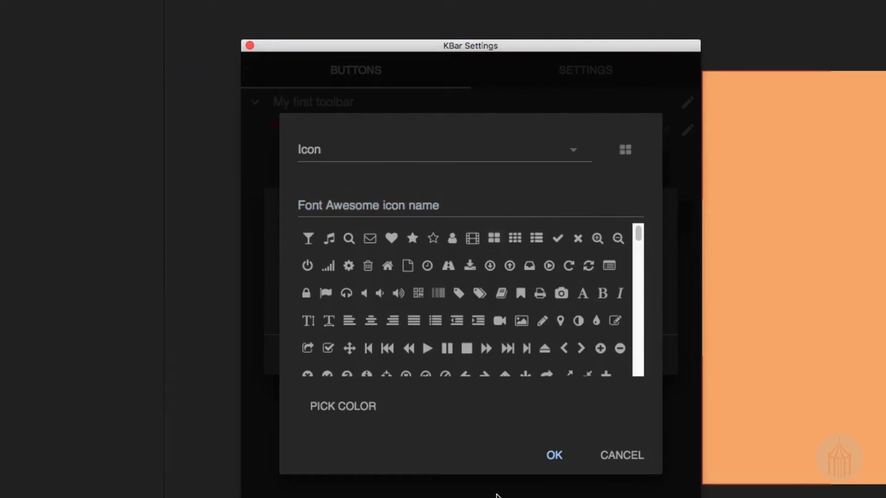
left_click(344, 407)
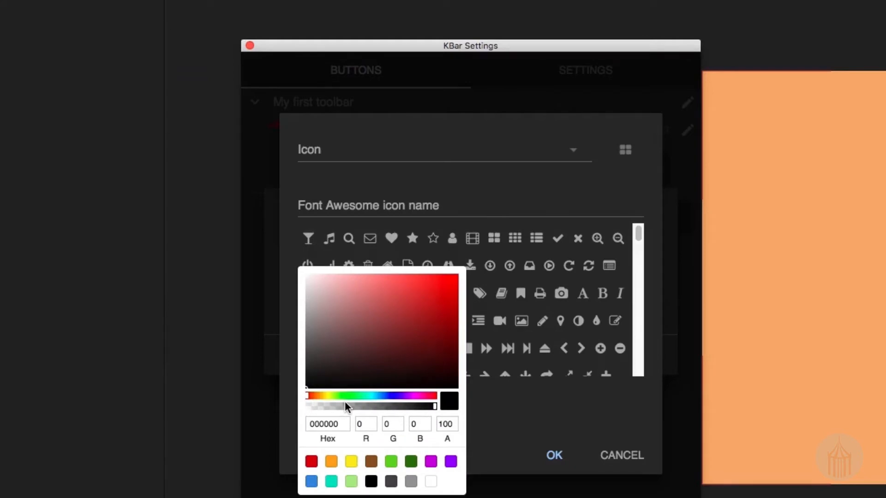
left_click(332, 461)
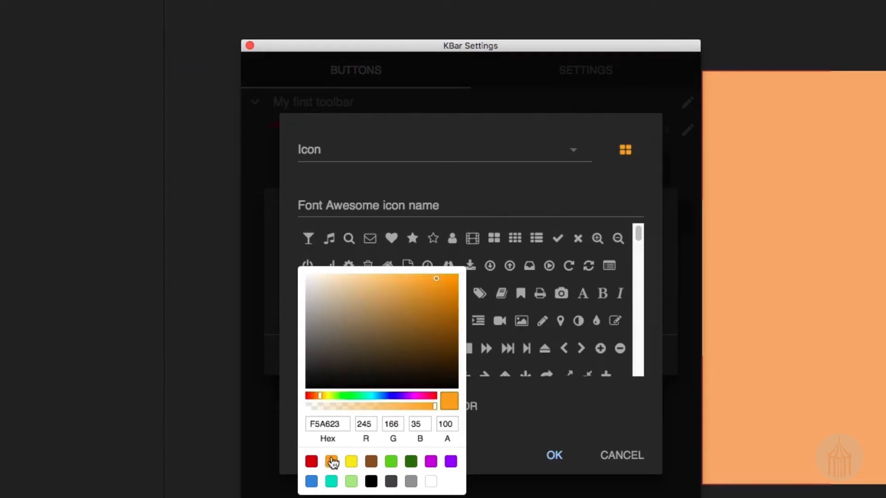
left_click(549, 456)
left_click(557, 457)
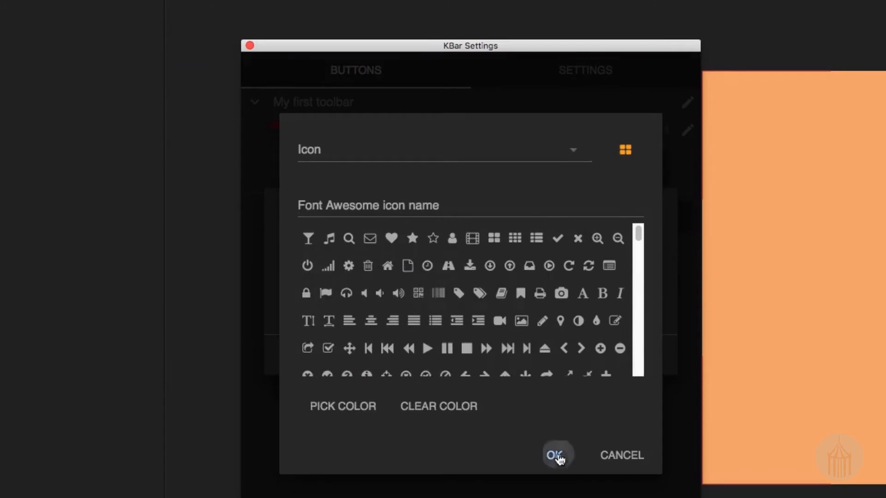
Apply the Blocks preset to the orange solid layer with the new KBar button.
left_click(608, 418)
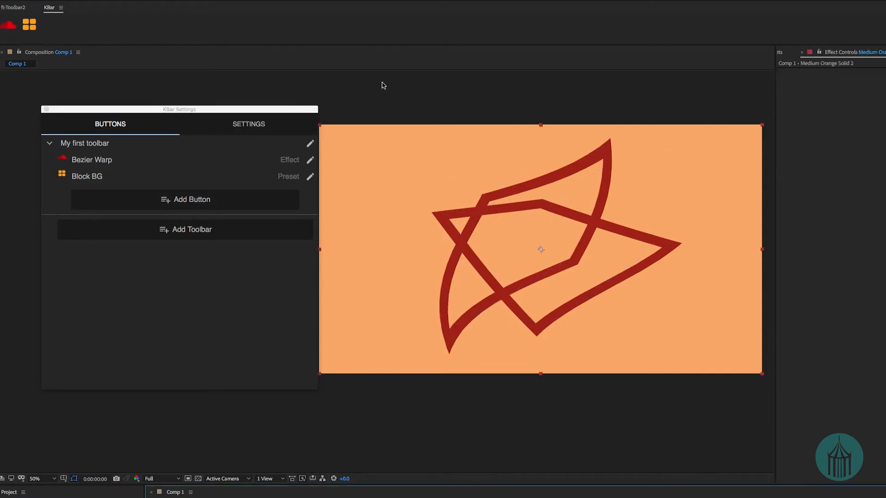
left_click(33, 25)
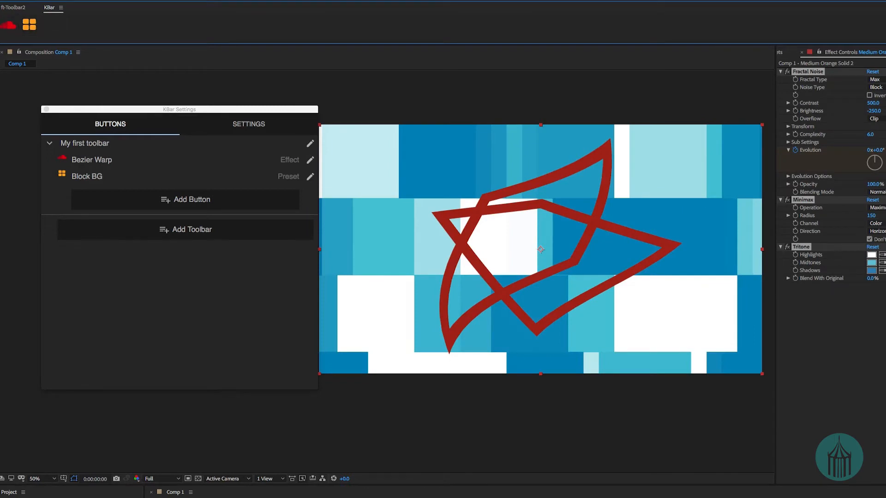
Recolour the Tritone effect on the orange solid with pale yellow highlights, yellow midtones and dark gold shadows.
left_click(872, 263)
left_click(872, 270)
left_click(872, 255)
left_click(353, 103)
left_click(510, 102)
left_click(871, 263)
left_click_drag(437, 207, 438, 199)
left_click(511, 102)
left_click(872, 270)
left_click(511, 102)
left_click(872, 255)
left_click(510, 102)
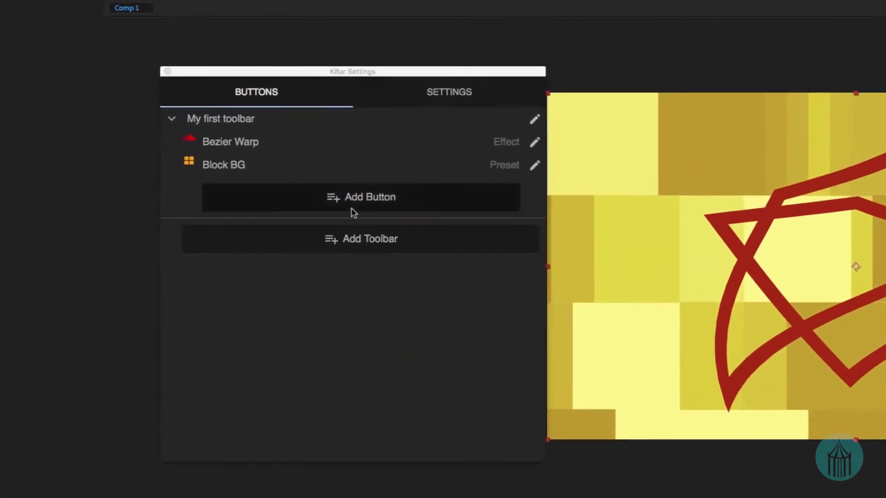
Start a new Set Expression button in My first toolbar, described as "Wiggle", with the expression wiggle (5,10).
left_click(177, 205)
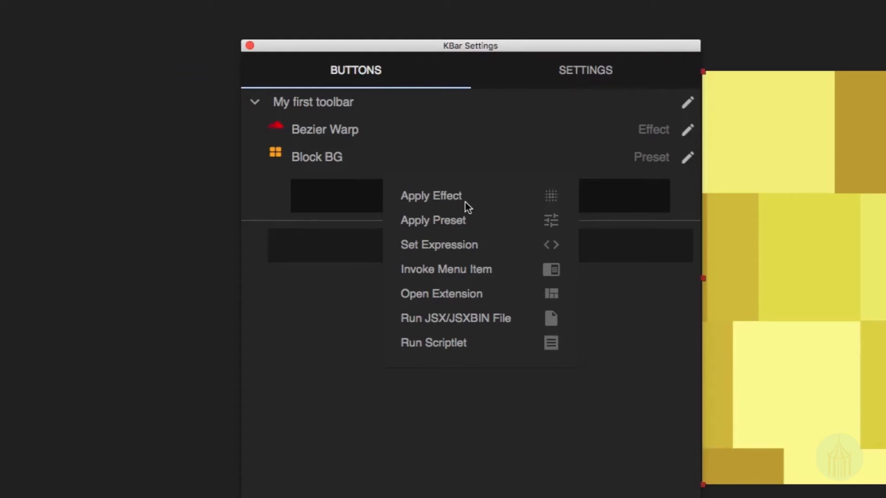
left_click(488, 249)
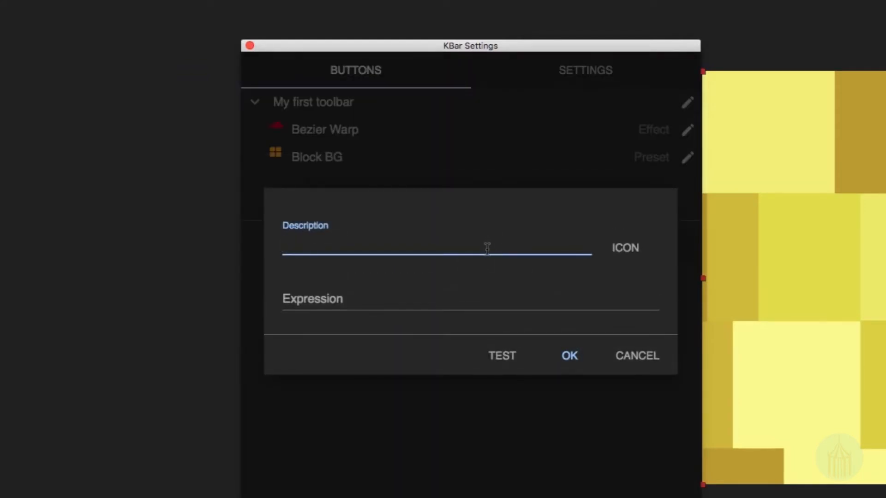
type("Wiggle")
left_click(383, 302)
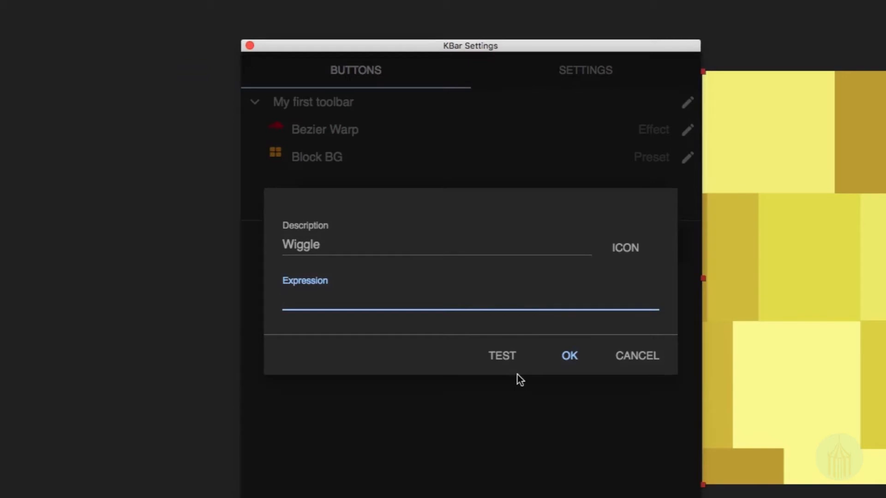
type("wiggle (5,")
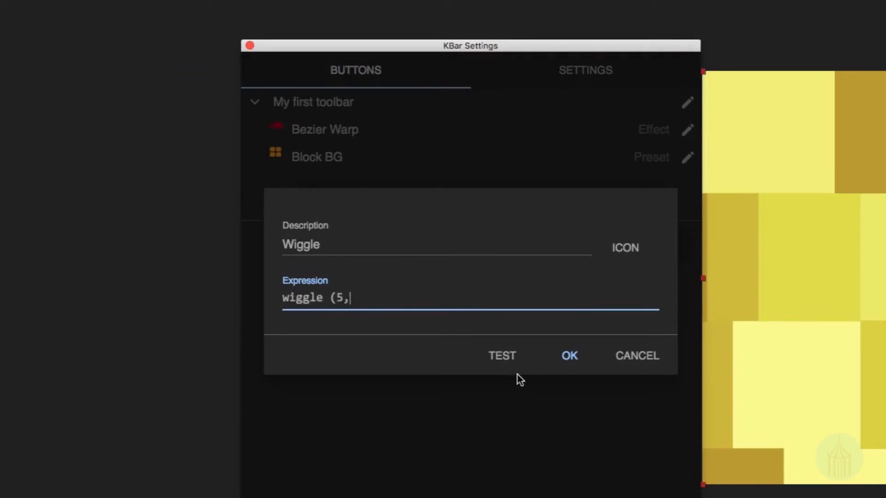
type("10)")
Give the Wiggle button the image file Wiggle.png as its PNG/SVG icon and add the button to the toolbar.
left_click(634, 255)
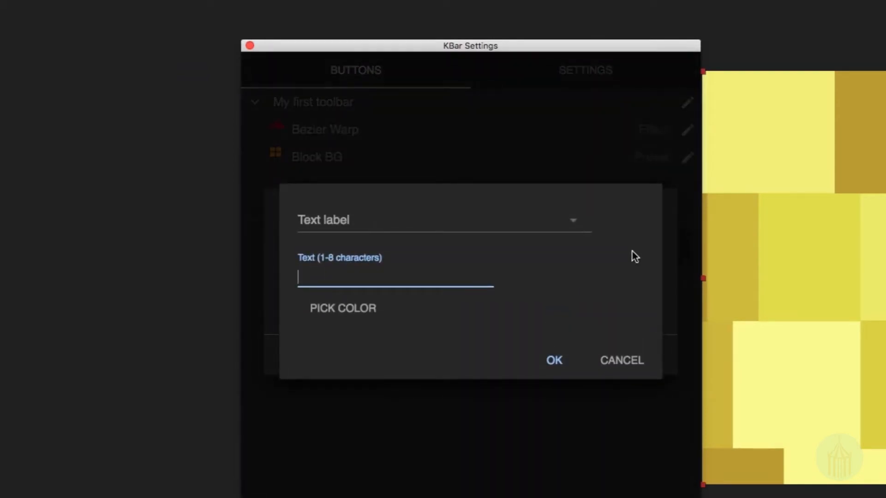
left_click(493, 223)
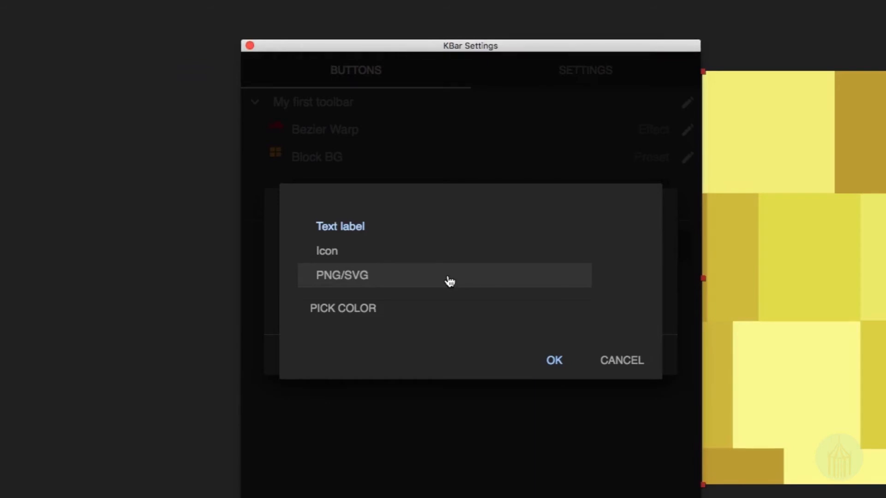
left_click(450, 282)
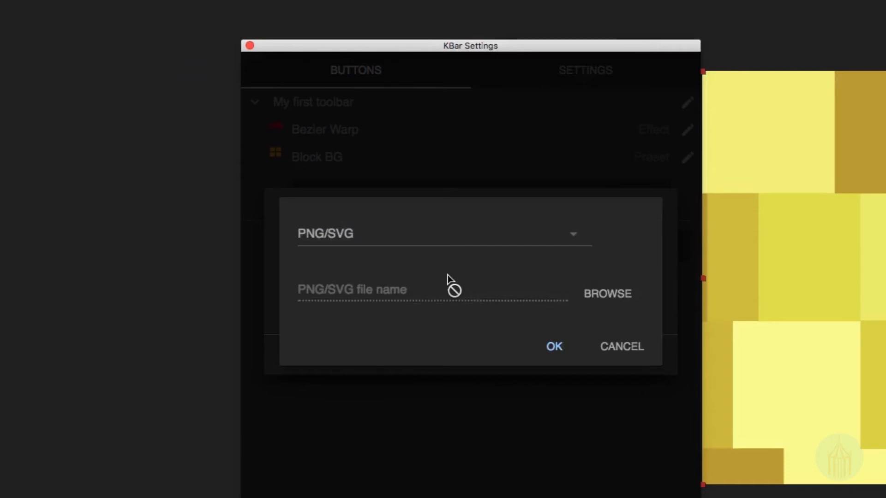
left_click(616, 299)
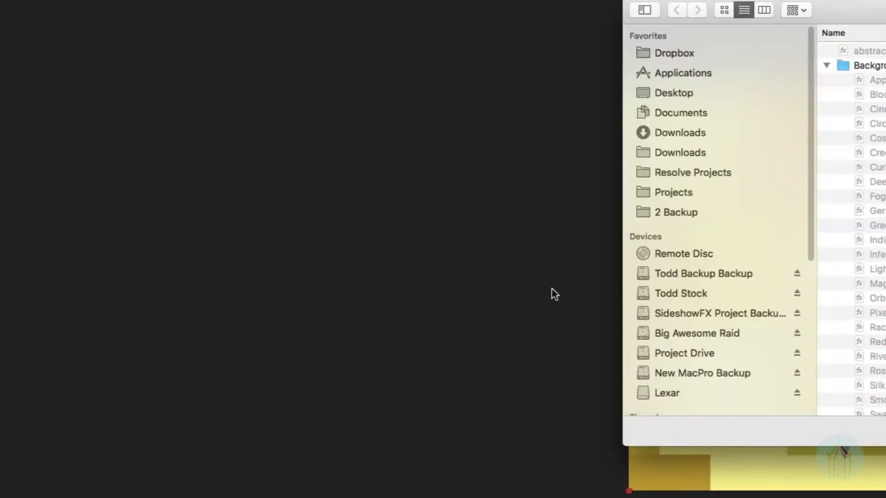
scroll(544, 317, "down", 10)
scroll(544, 323, "down", 1)
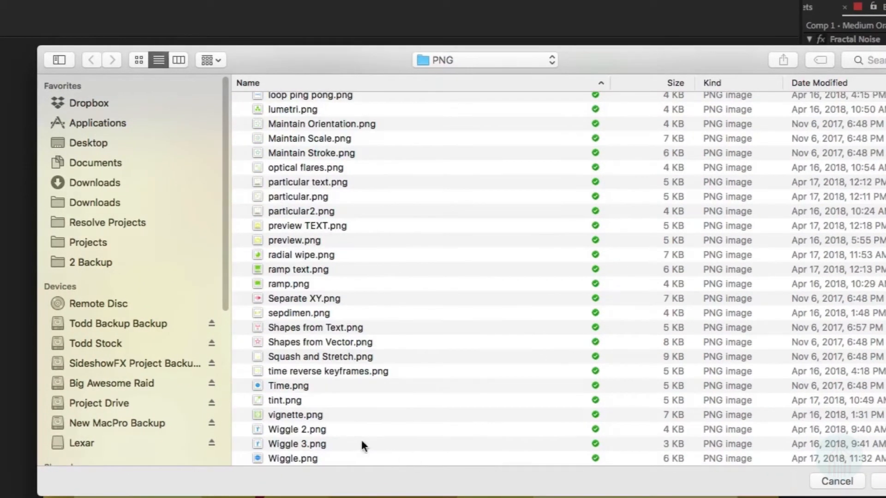
left_click(275, 445)
double_click(304, 444)
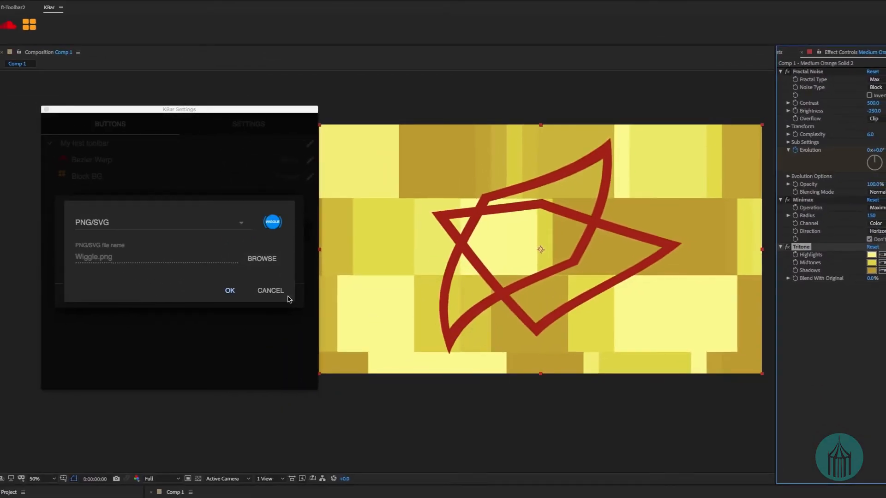
left_click(228, 292)
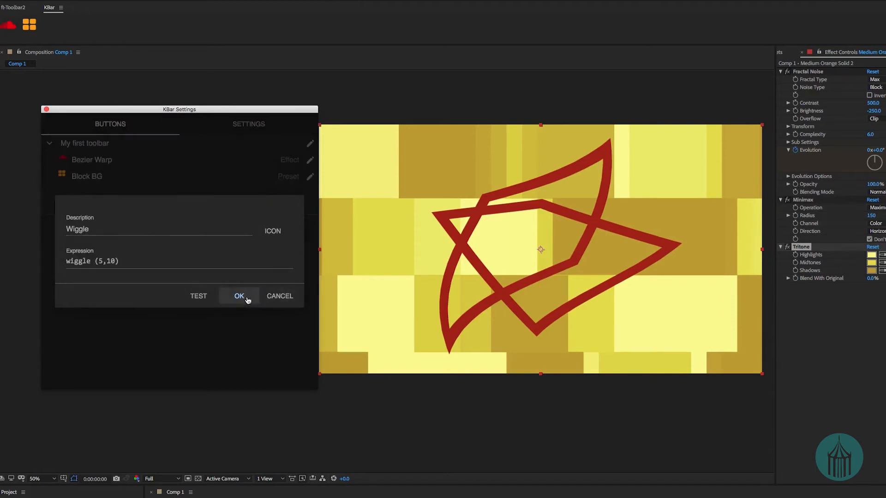
left_click(243, 298)
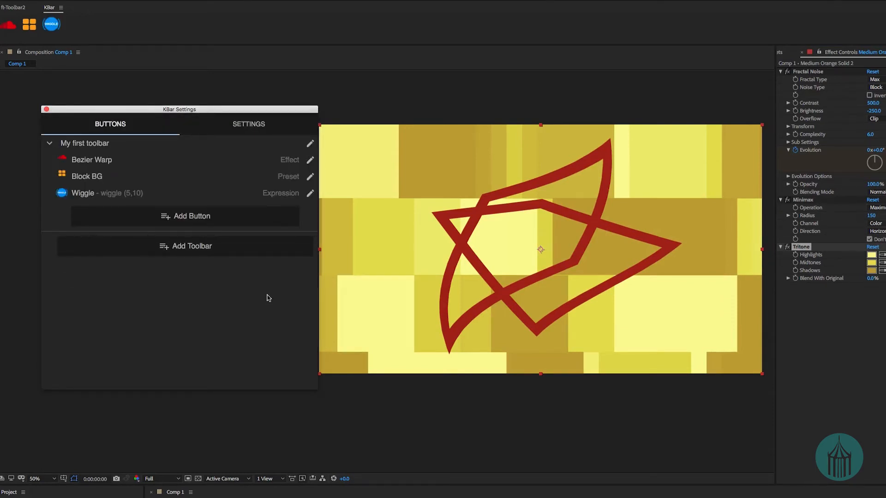
Apply the wiggle expression to the Position of Shape Layer 1 with the new KBar button and expand the expression.
left_click(146, 423)
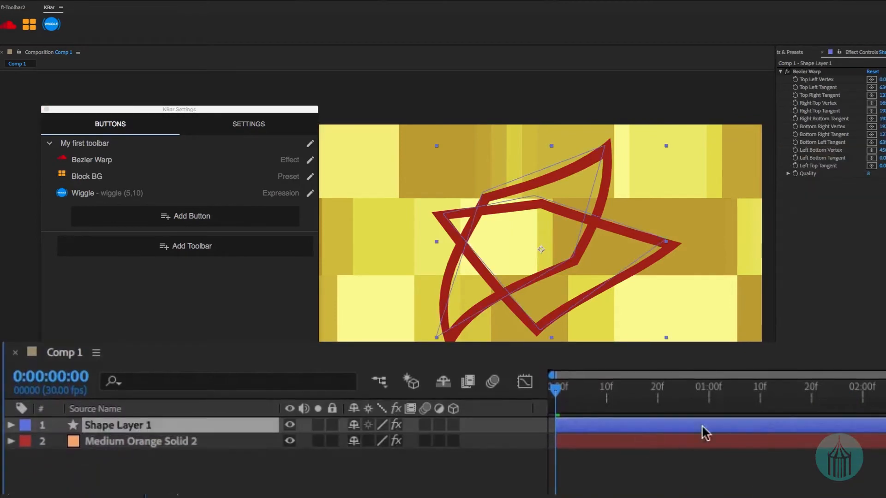
key("p")
left_click(104, 442)
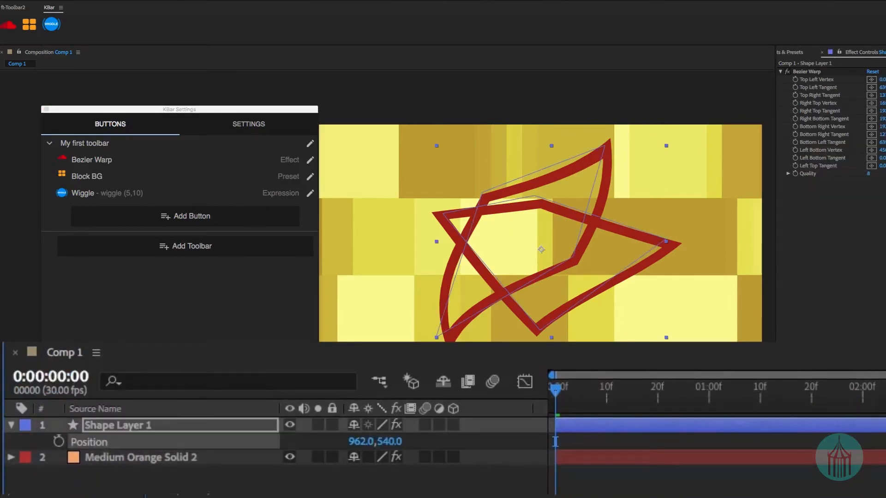
left_click(52, 24)
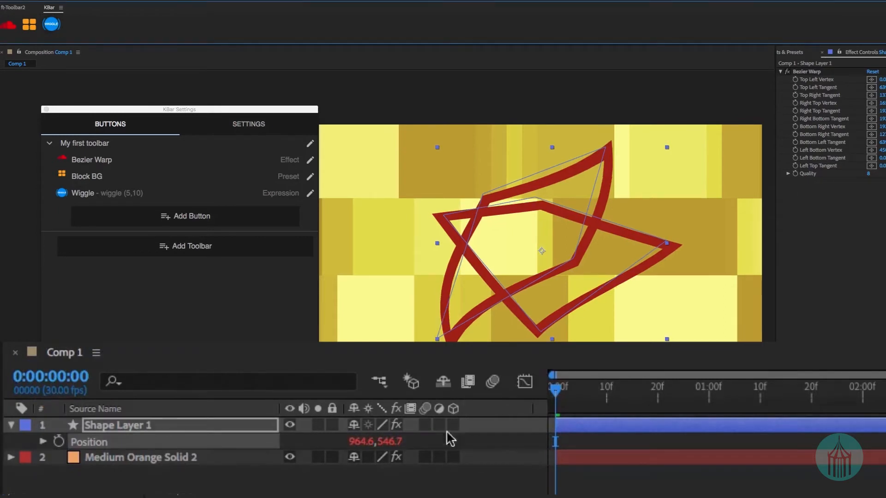
left_click(42, 442)
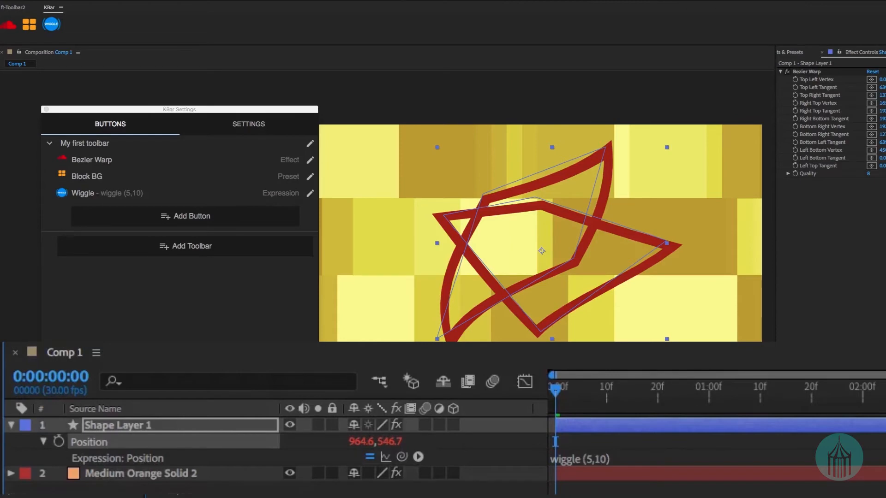
Play back Comp 1 to preview the wiggling shape layer, and deselect all layers.
left_click(810, 387)
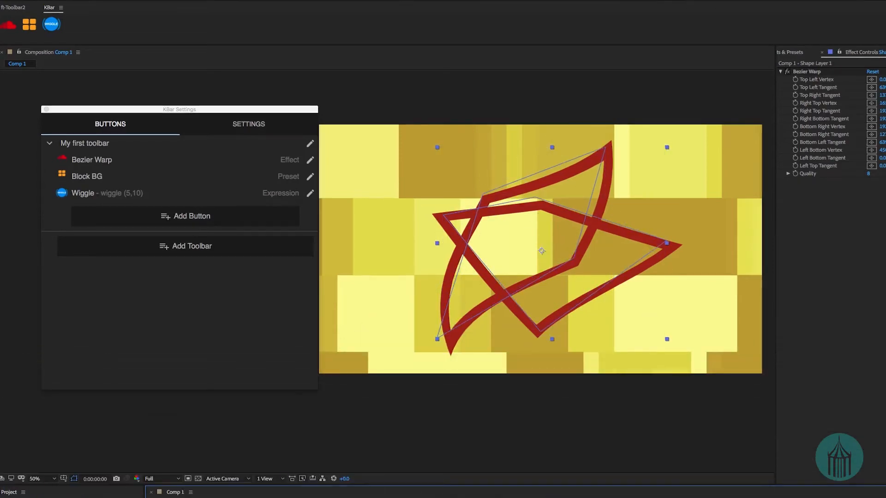
key("super+z")
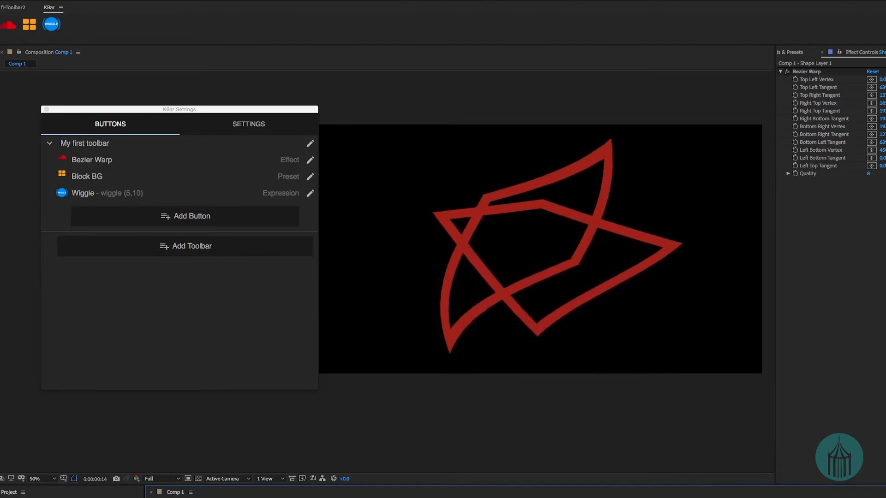
key("space")
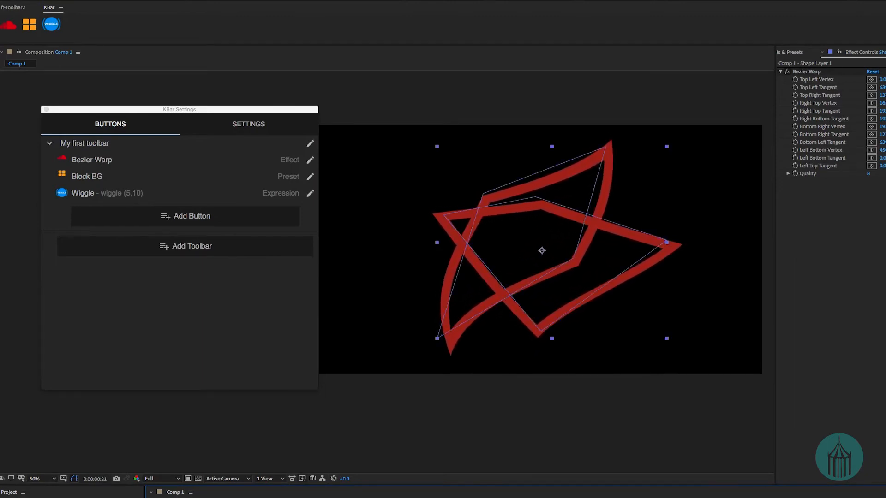
key("super+shift+a")
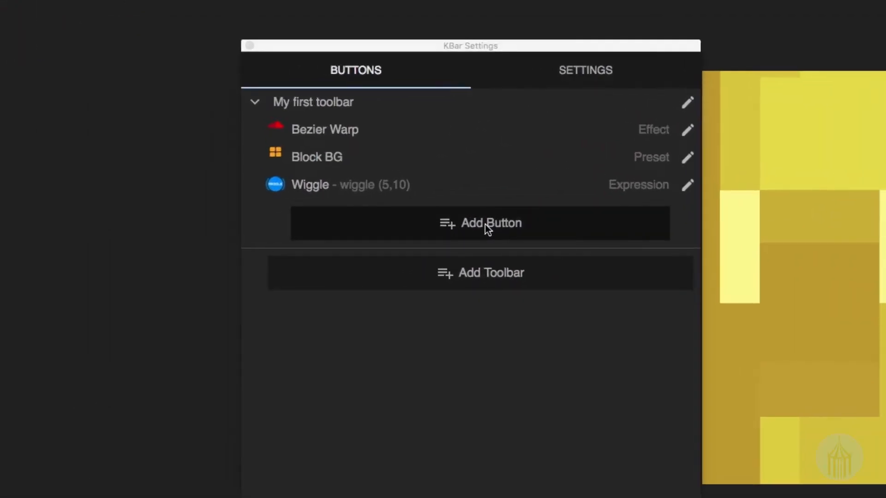
Start a new Invoke Menu Item button in My first toolbar and look up the Keyframe Assistant commands under Animation.
left_click(188, 217)
left_click(486, 225)
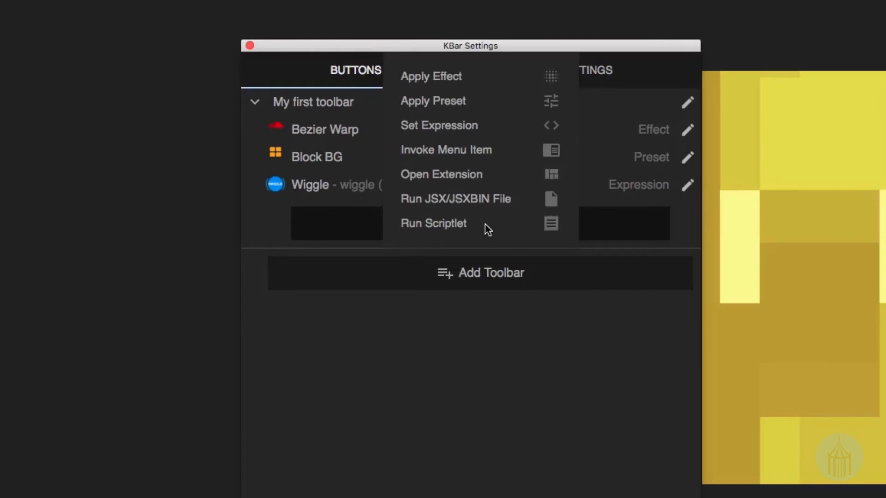
left_click(479, 159)
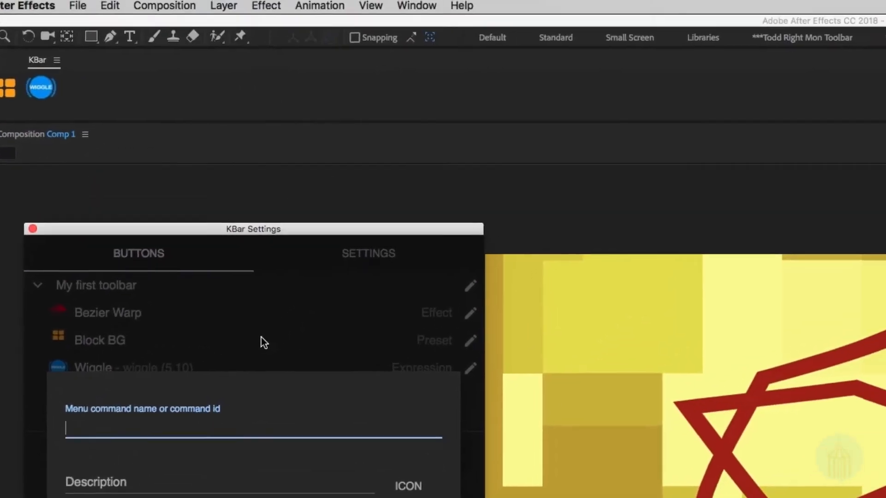
left_click(303, 22)
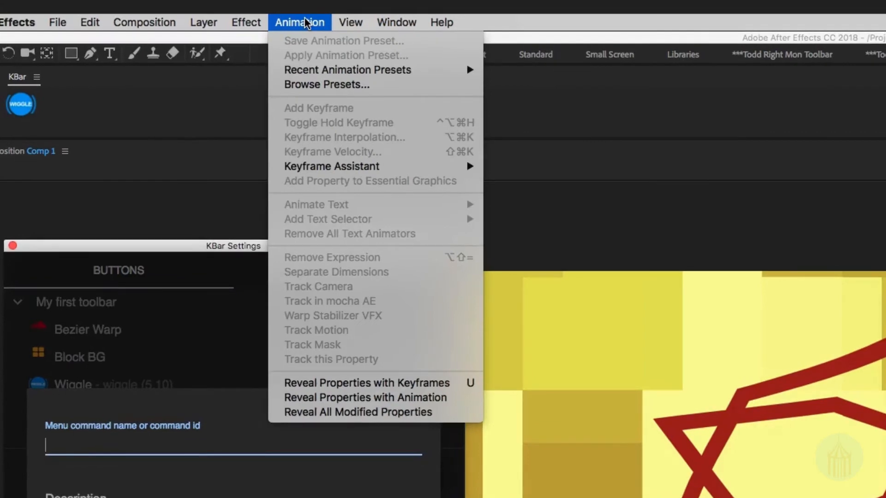
mouse_move(415, 168)
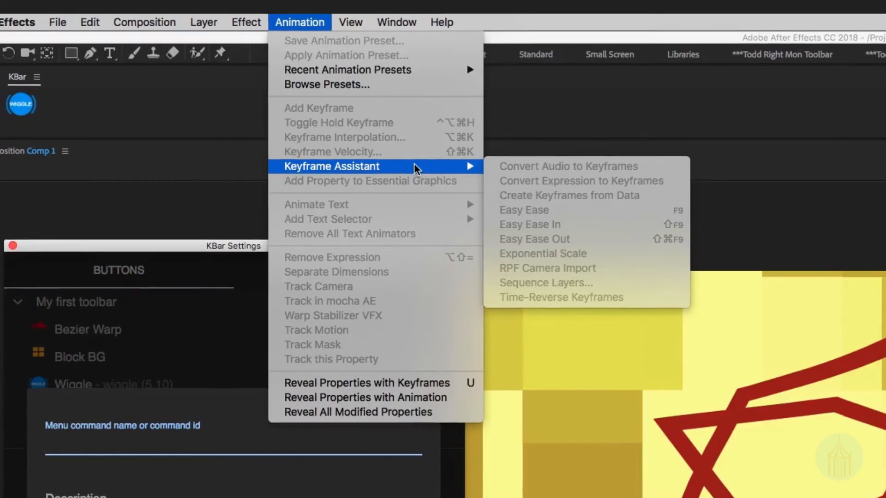
key("Escape")
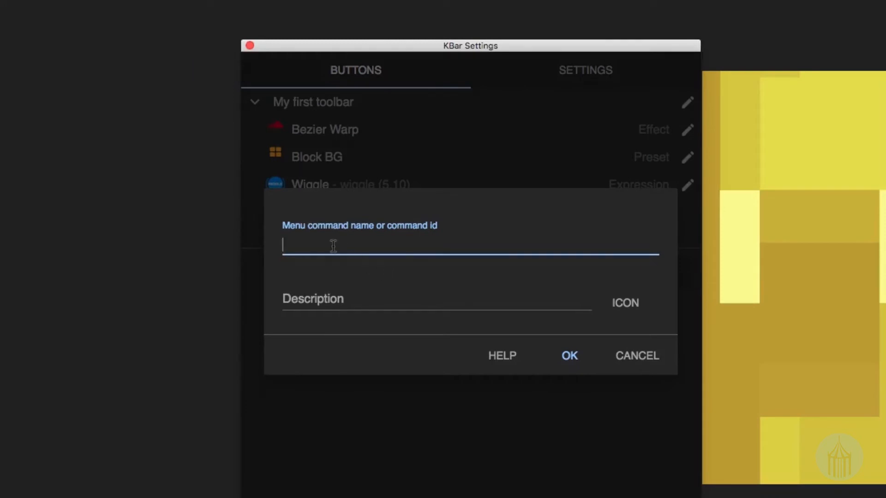
Set the button's menu command to Convert Expression to Keyframes and describe it as "Exp to keyframes".
type("convert")
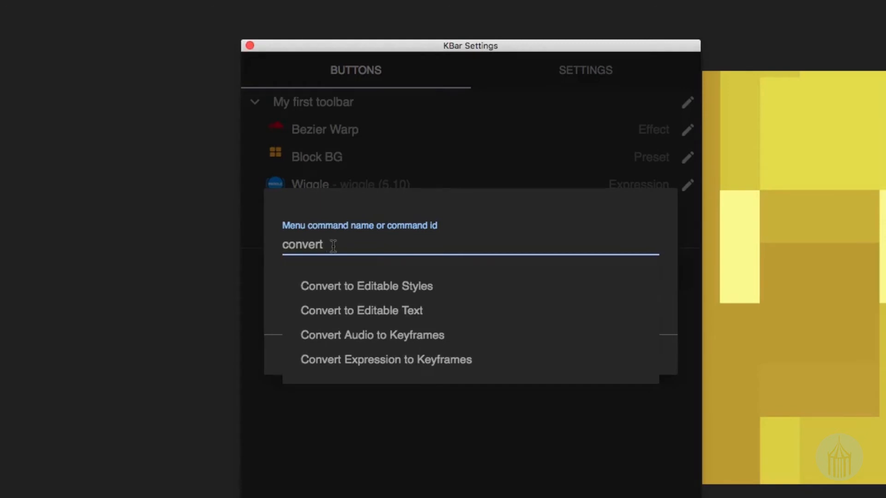
left_click(407, 362)
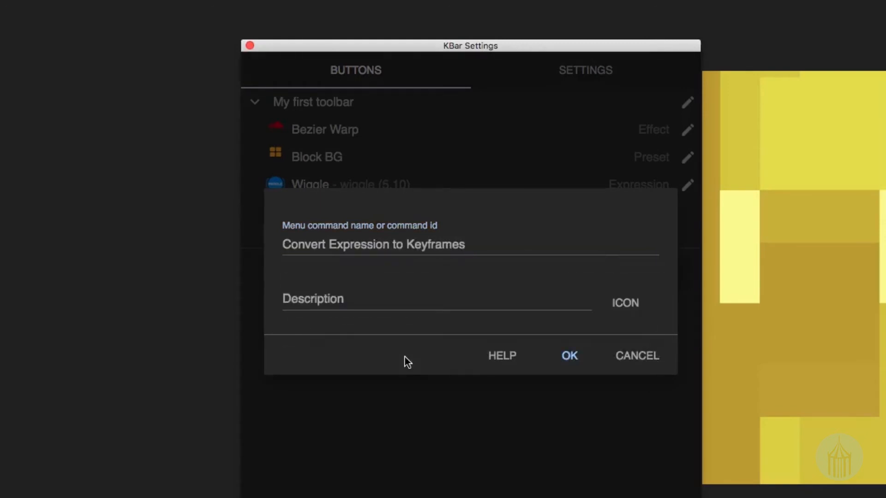
left_click(425, 306)
type("Ex")
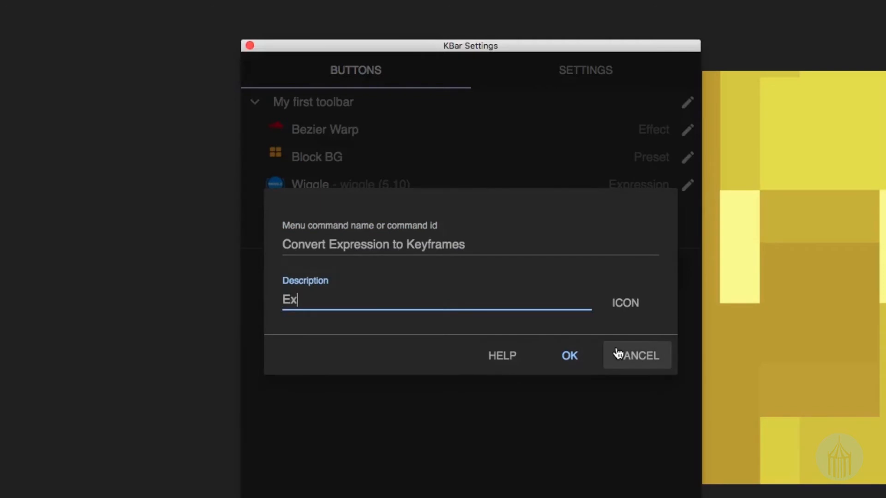
type("p to keyframes")
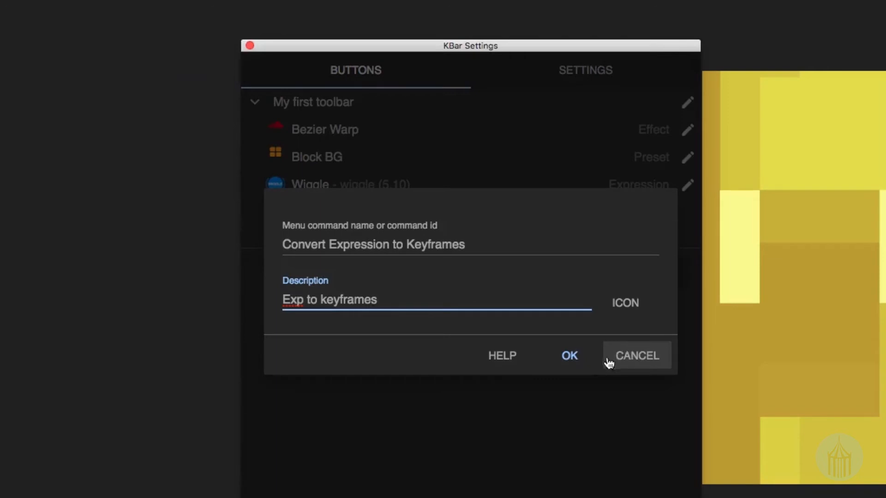
Give the Exp to keyframes button the outlined speech bubble Font Awesome icon in purple (BD10E0).
left_click(617, 315)
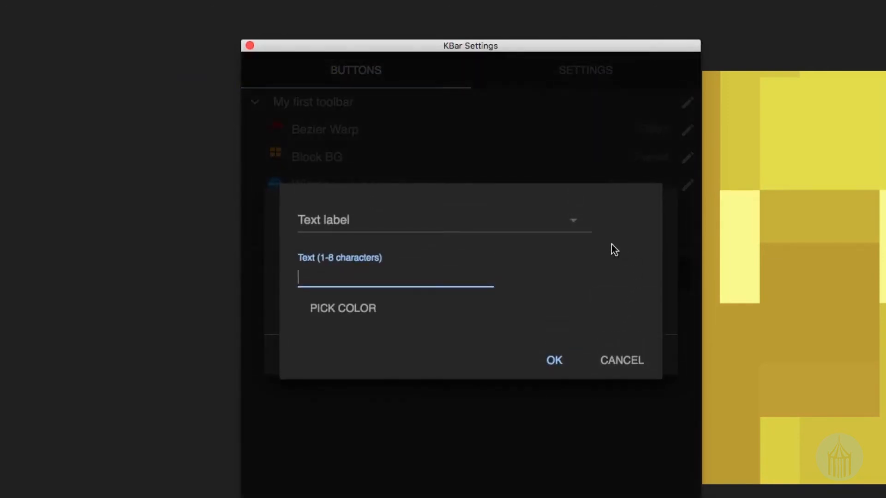
left_click(561, 225)
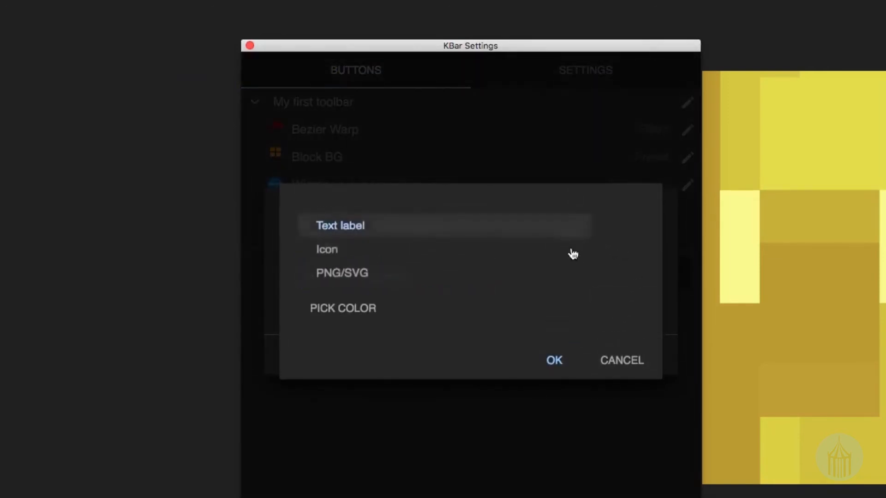
left_click(372, 245)
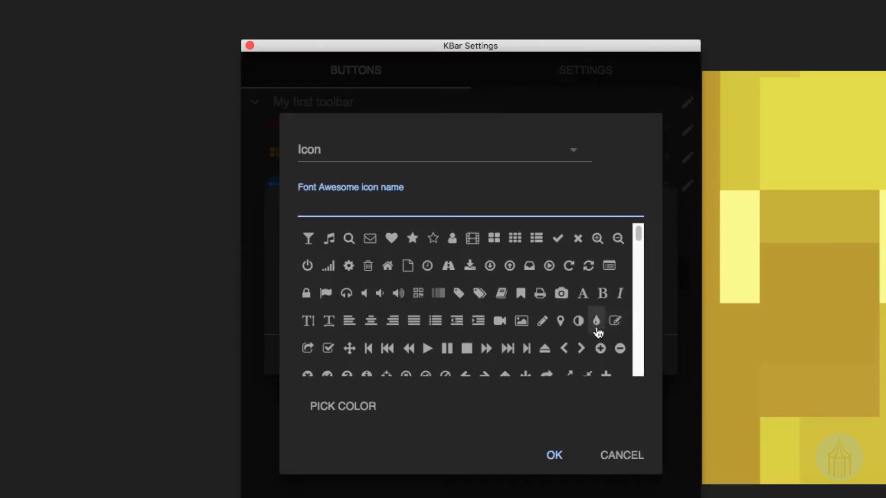
scroll(598, 332, "down", 10)
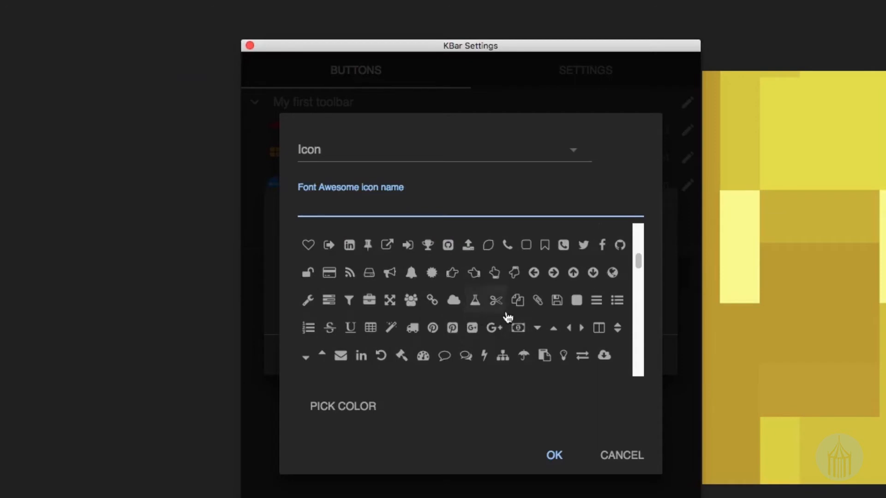
scroll(512, 314, "down", 2)
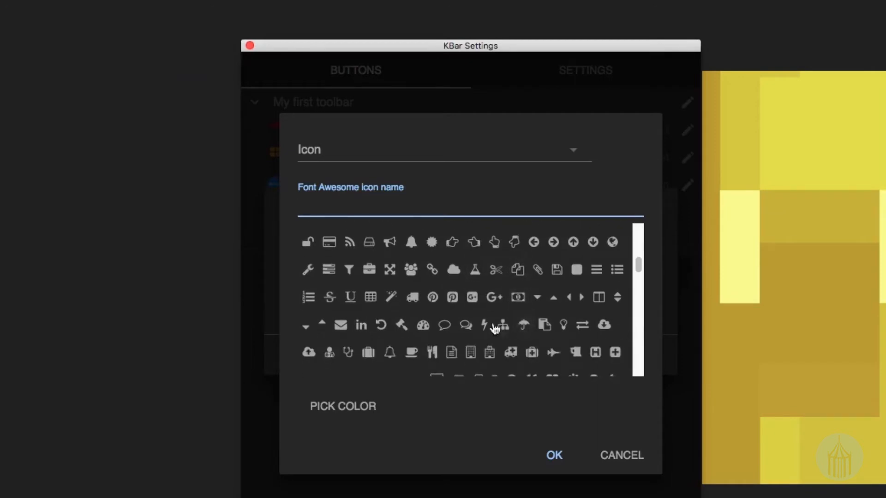
left_click(444, 325)
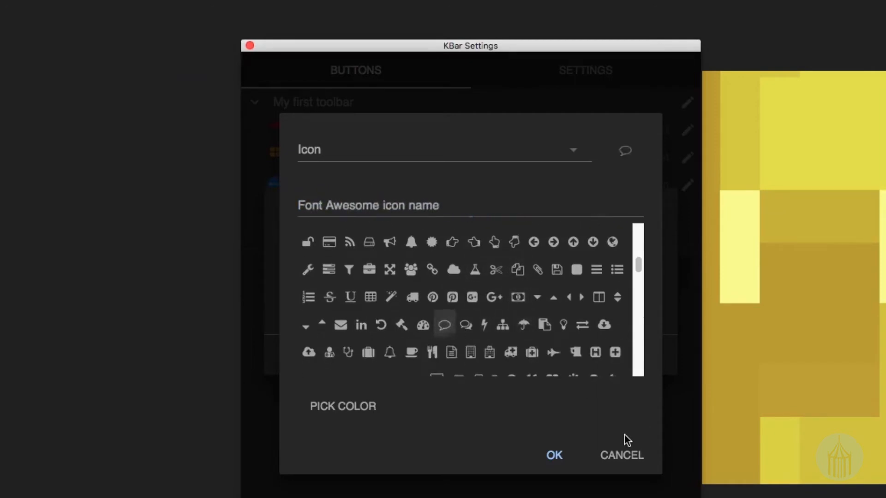
left_click(356, 408)
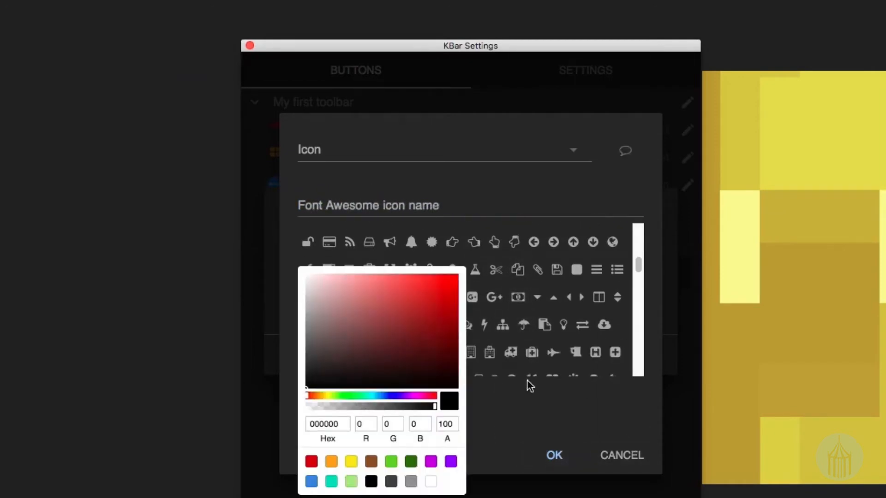
left_click(431, 462)
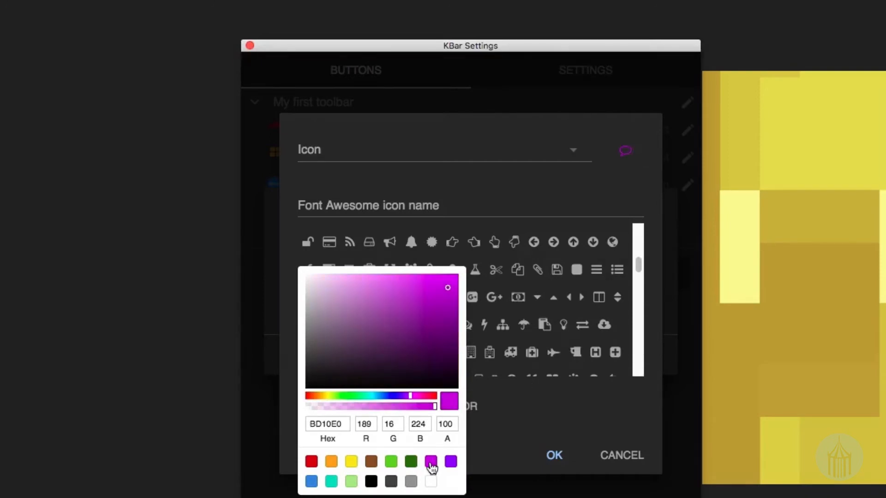
left_click(561, 455)
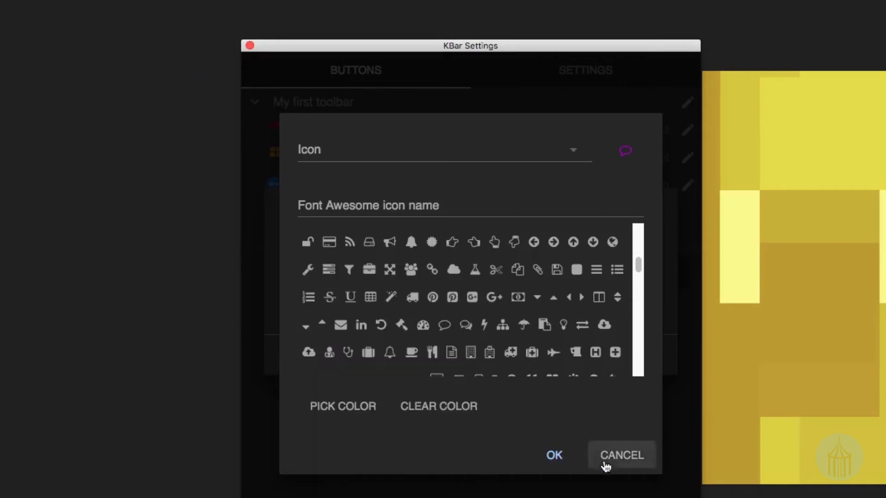
left_click(556, 459)
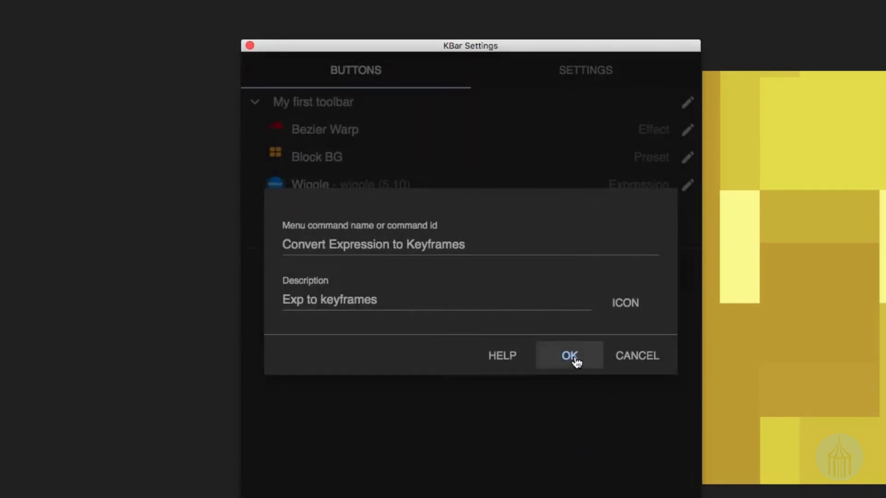
Save the Exp to keyframes button, use it to convert Shape Layer 1's Position expression to keyframes, and scrub to frame 27.
left_click(574, 360)
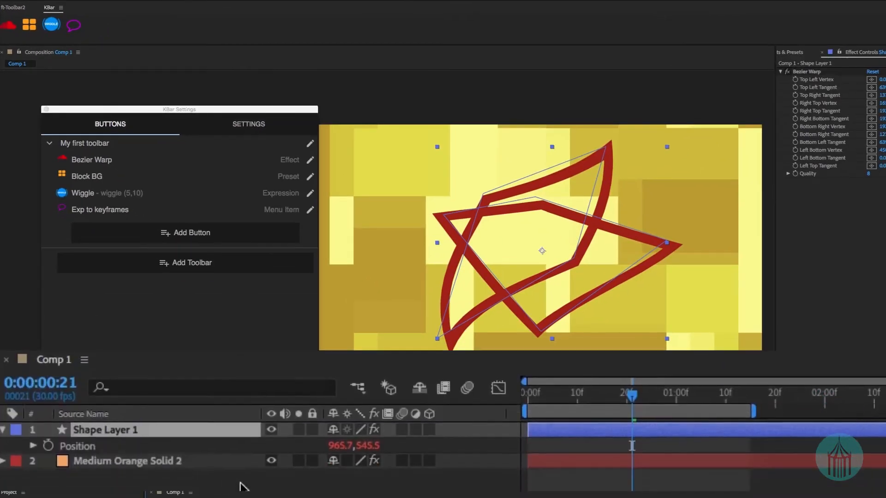
left_click(33, 446)
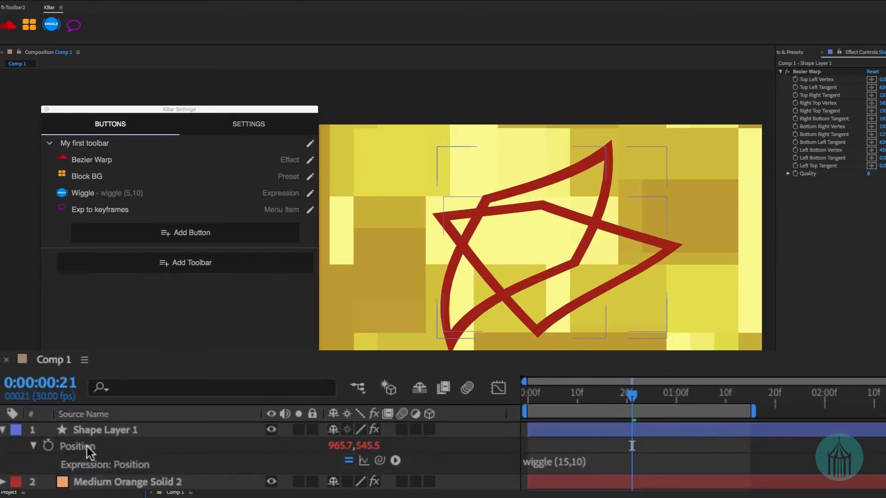
left_click(82, 447)
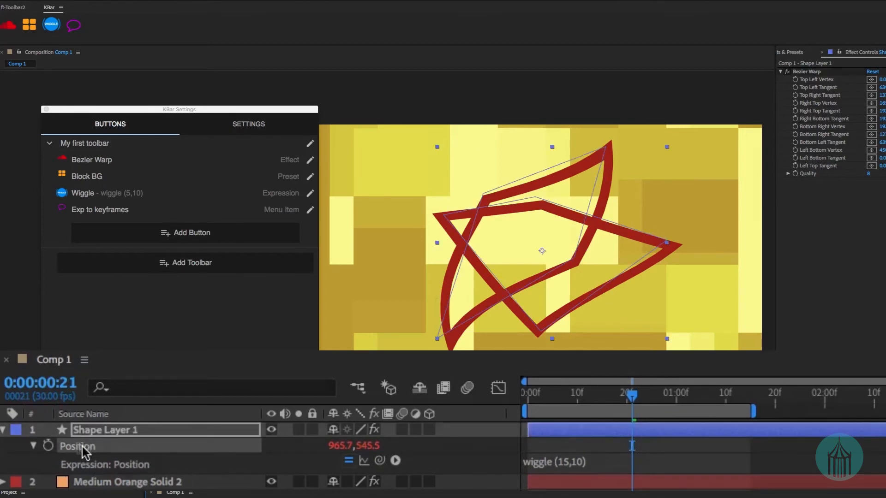
left_click(71, 25)
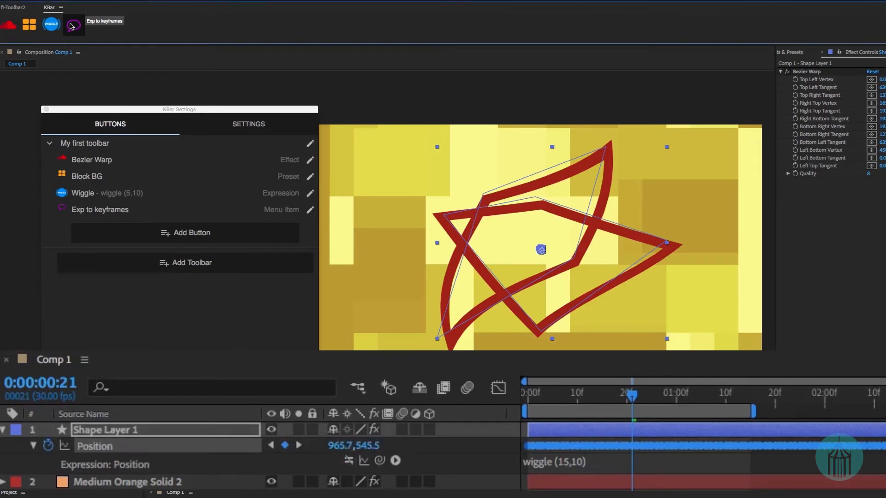
left_click_drag(596, 394, 661, 396)
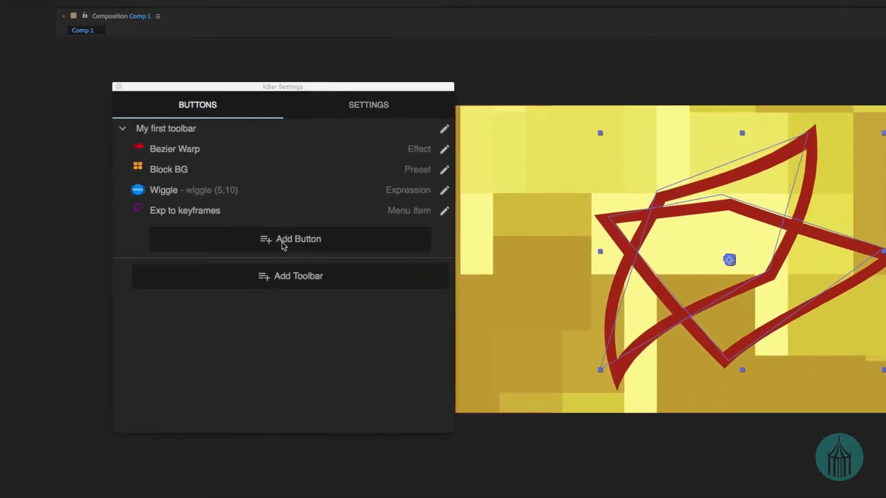
Start a new Open Extension button in My first toolbar for the Frame.io extension and describe it as "Frame.io".
left_click(179, 236)
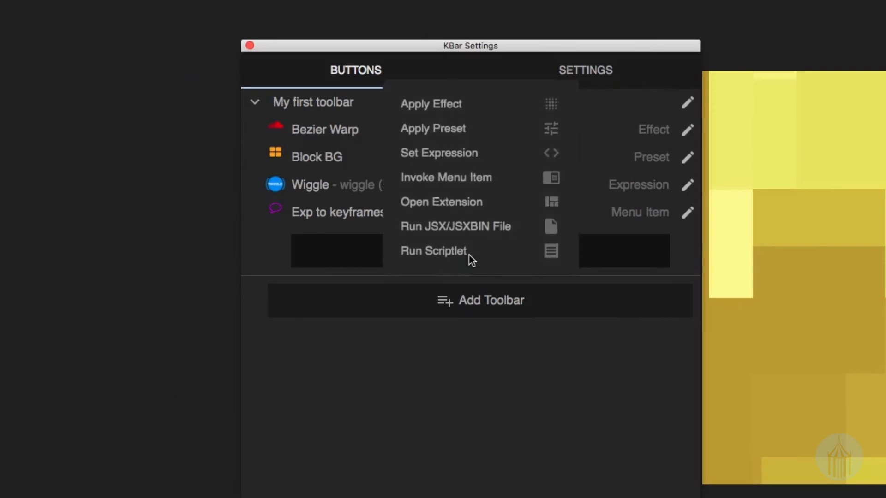
left_click(462, 203)
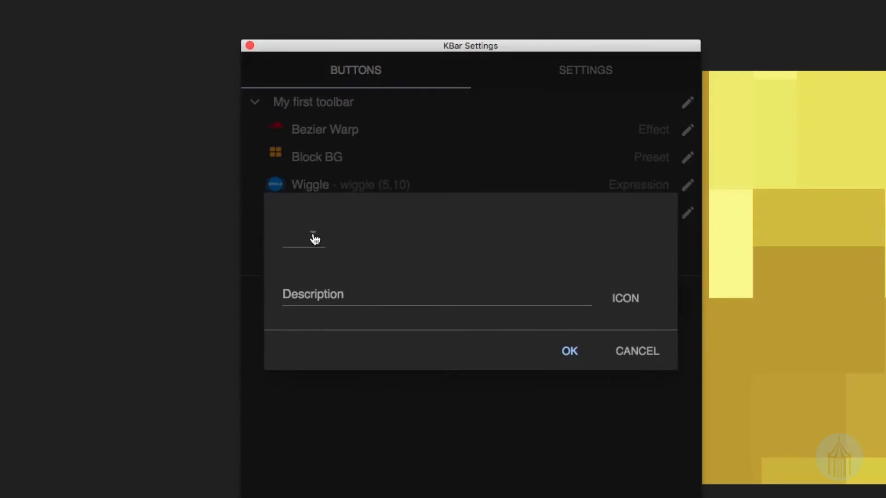
left_click(314, 238)
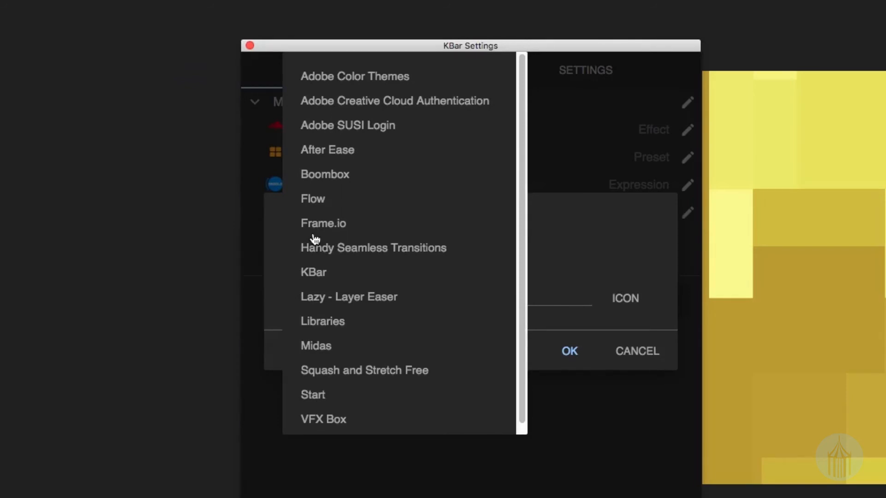
left_click(318, 225)
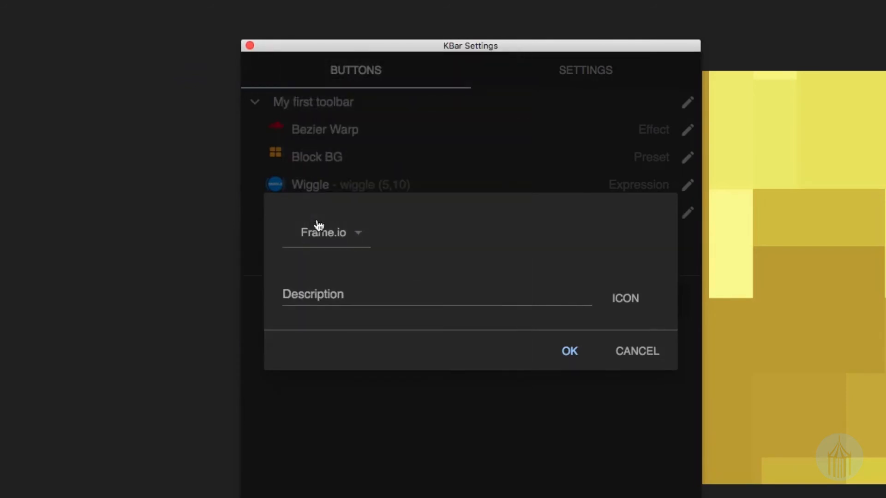
left_click(333, 298)
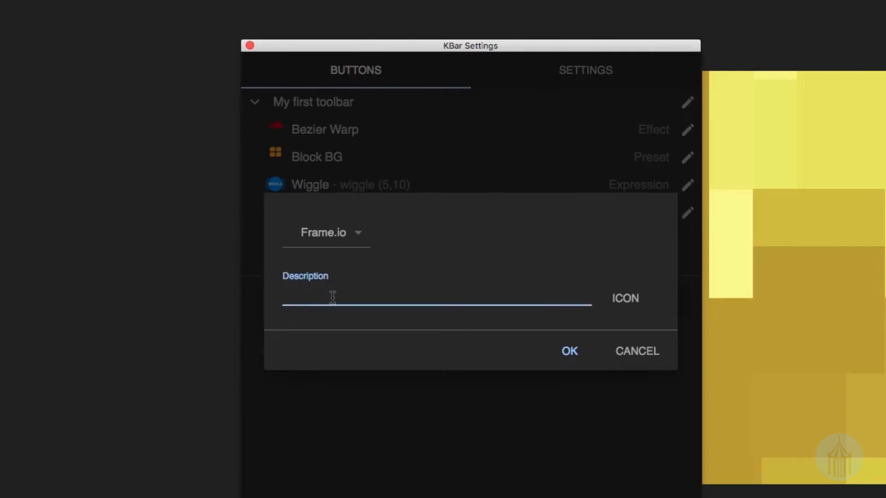
type("Frame.io")
Give the Frame.io button the PNG/SVG icon frameio.png, save it, and try the button from the toolbar.
left_click(641, 298)
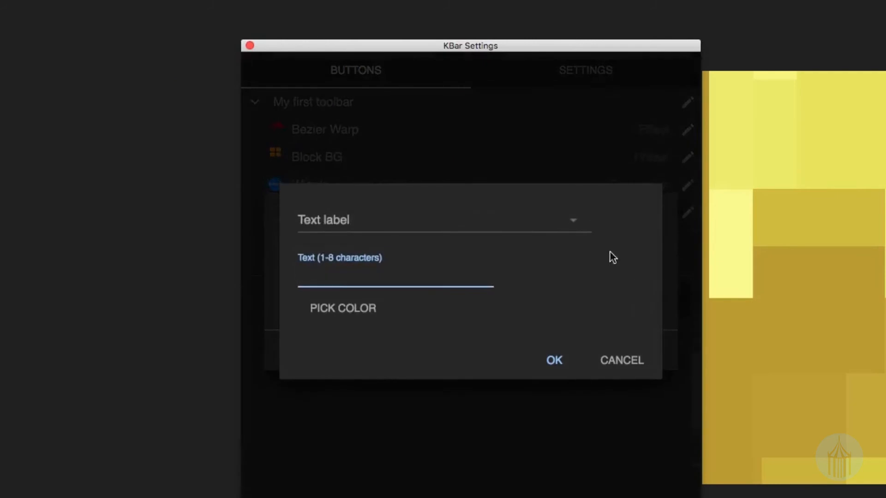
left_click(480, 221)
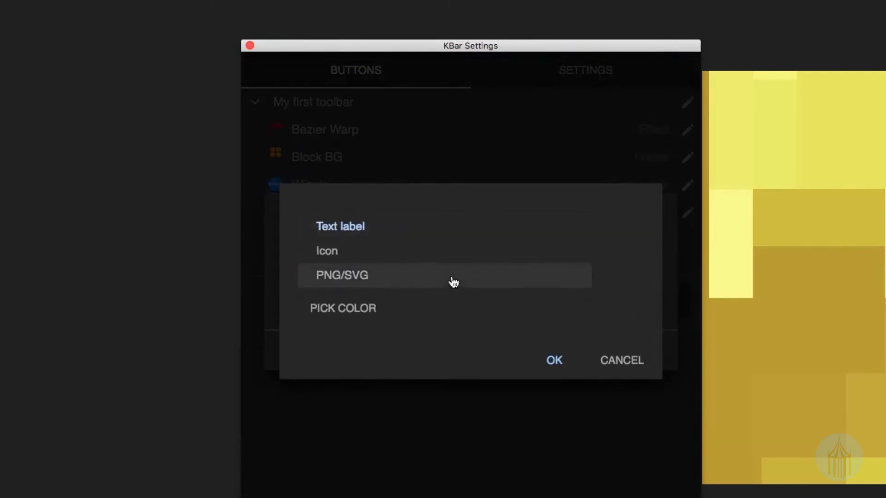
left_click(452, 280)
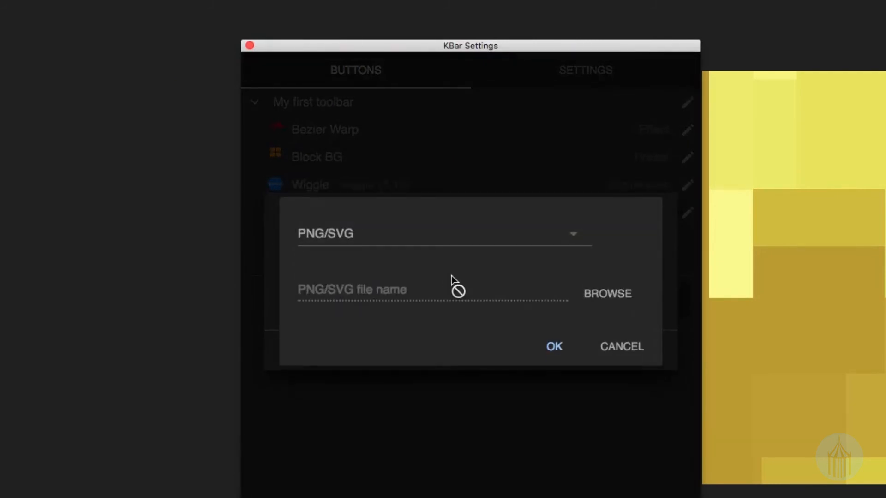
left_click(609, 294)
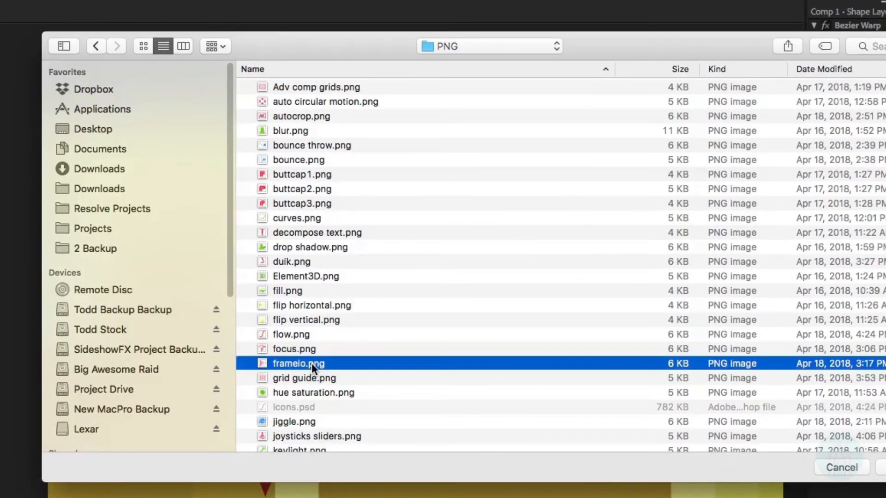
double_click(311, 364)
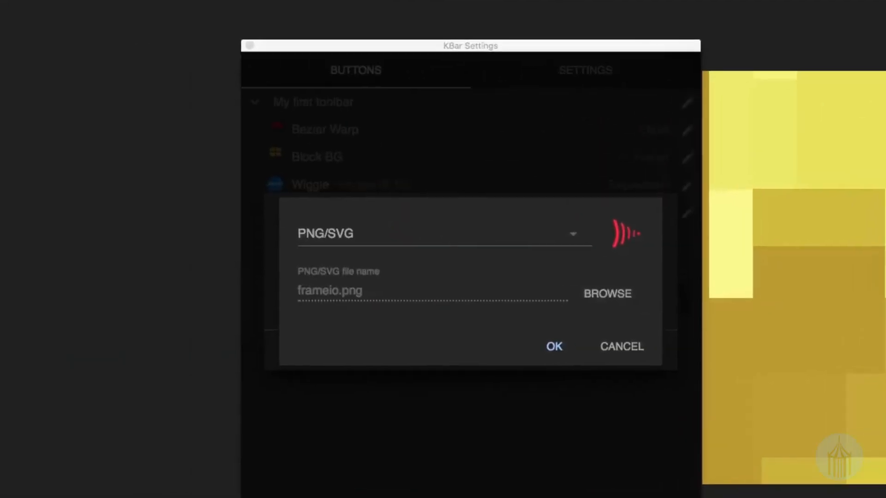
left_click(552, 350)
left_click(564, 353)
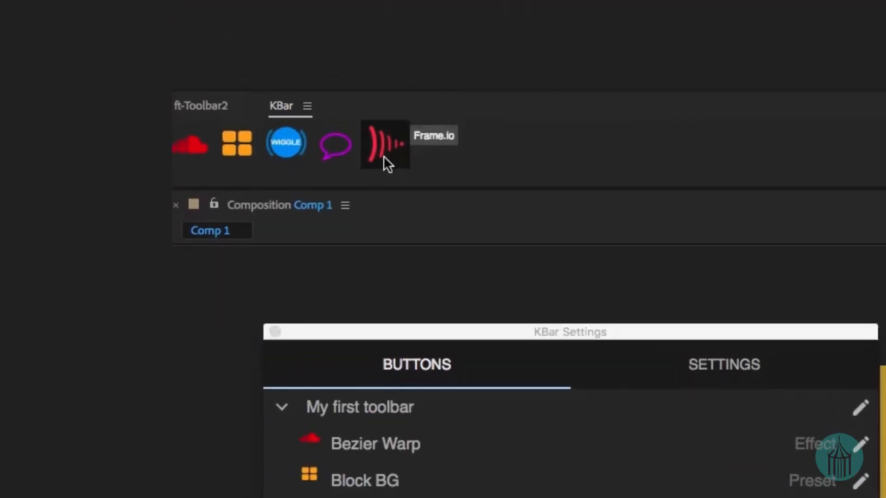
left_click(383, 156)
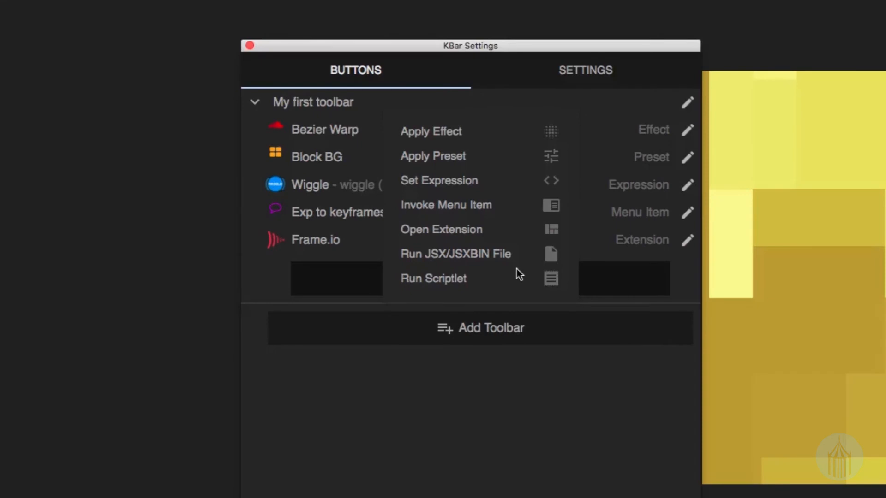
Create a Run JSX/JSXBIN File button that runs SaveCompAsProject_v2.jsxbin and describe it as "Save Comp Project".
left_click(496, 256)
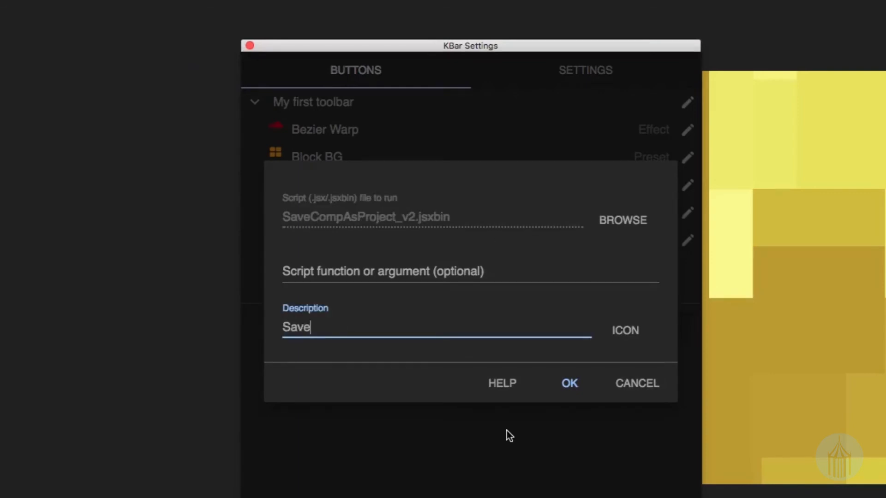
type("Comp Project")
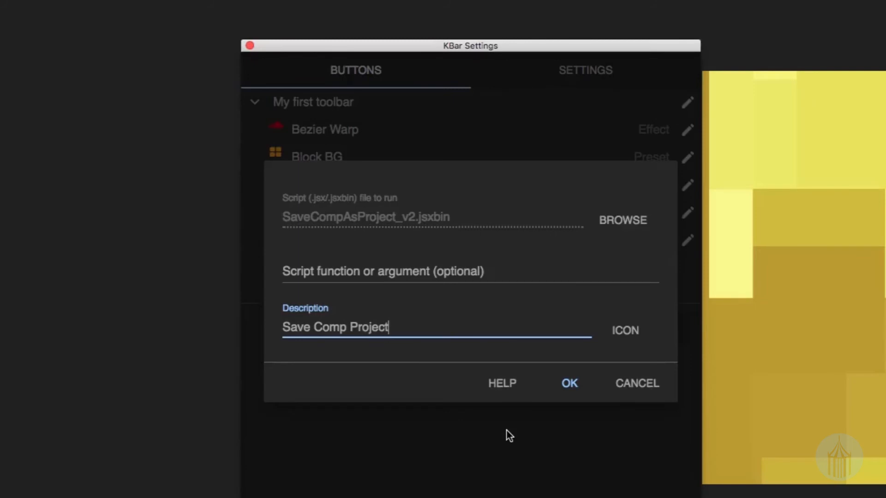
Give the Save Comp Project button the Font Awesome list icon with square bullets.
left_click(633, 332)
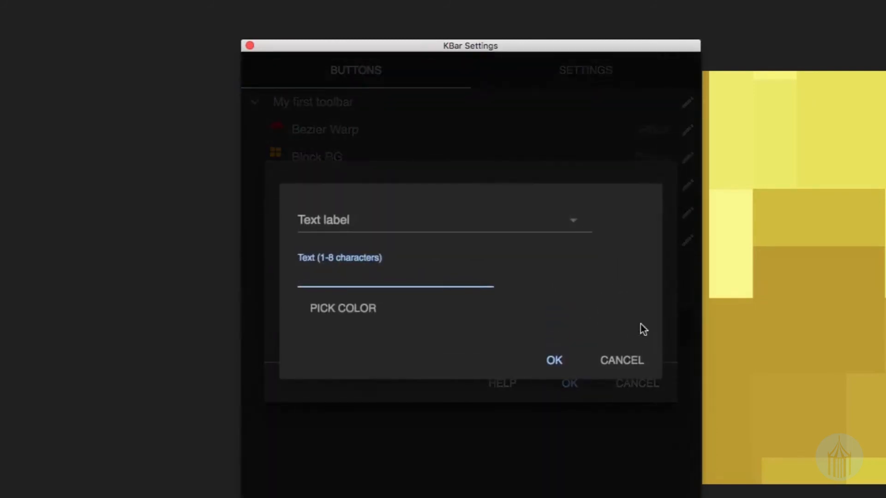
left_click(572, 226)
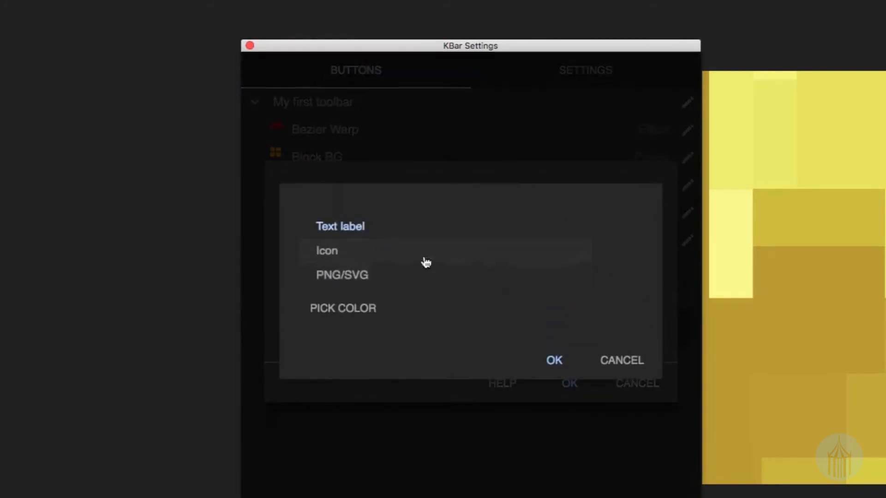
left_click(400, 258)
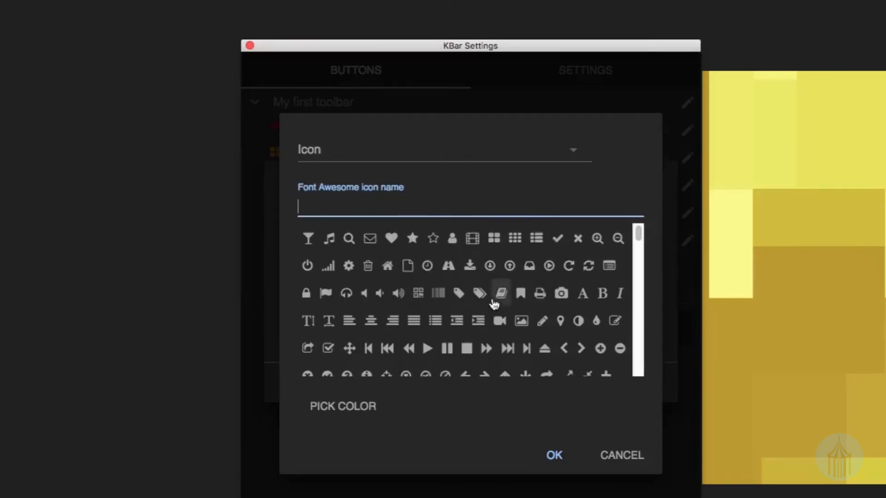
left_click(538, 240)
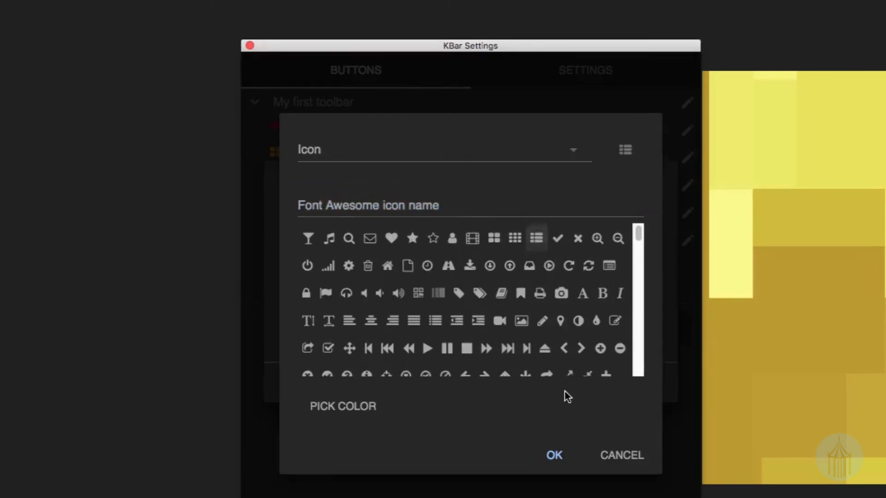
left_click(561, 455)
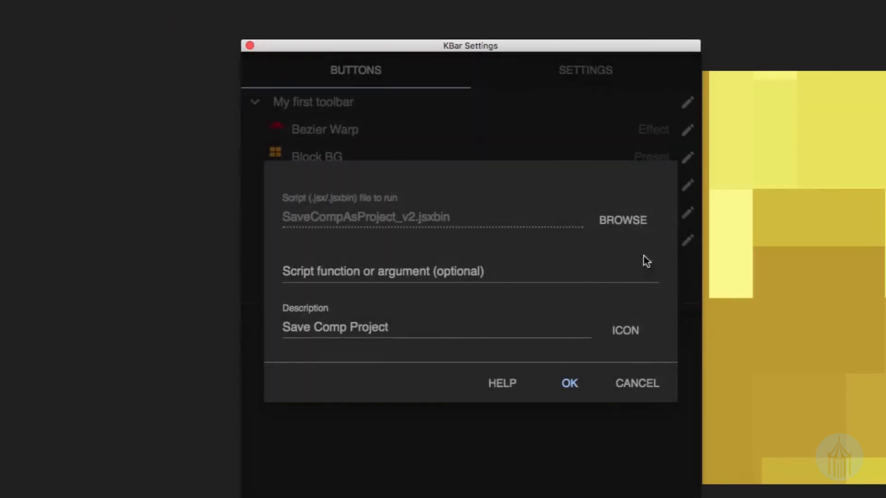
Color the Save Comp Project button's list icon bright green.
left_click(635, 336)
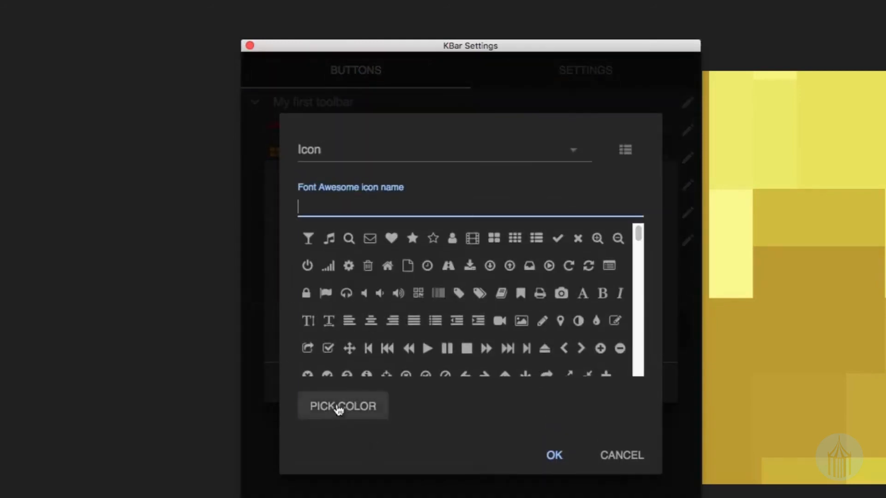
left_click(339, 408)
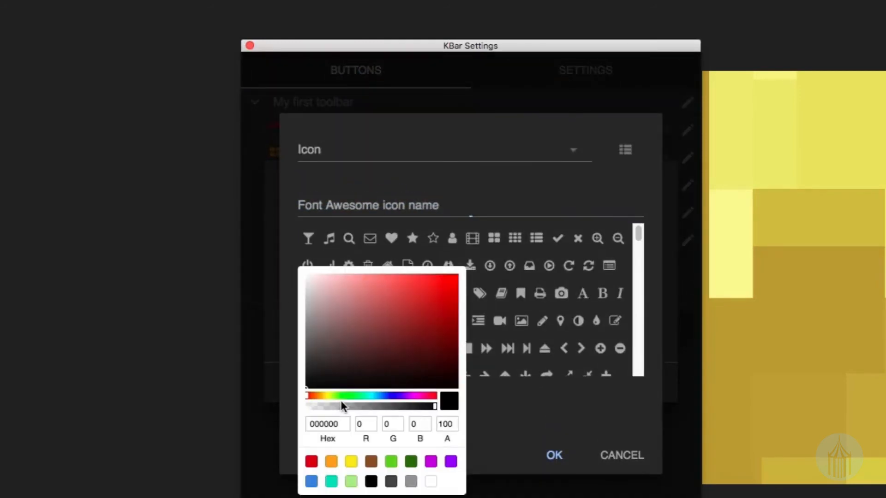
left_click(391, 463)
left_click(555, 458)
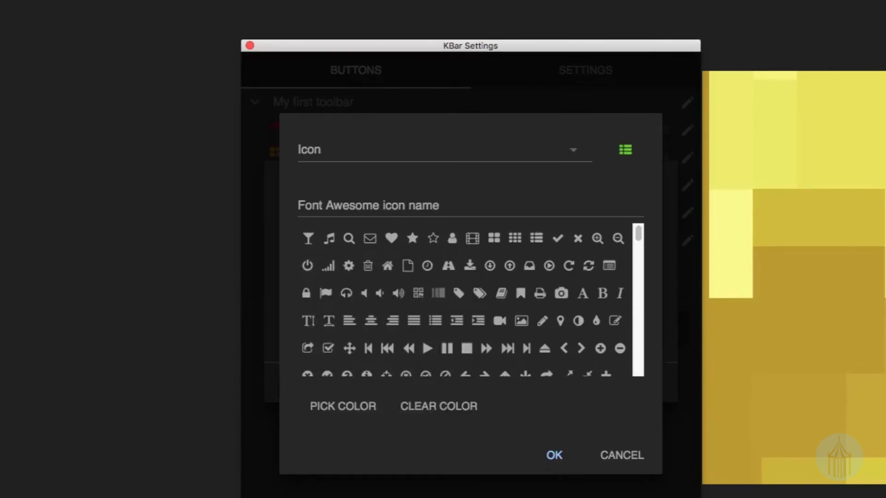
left_click(554, 456)
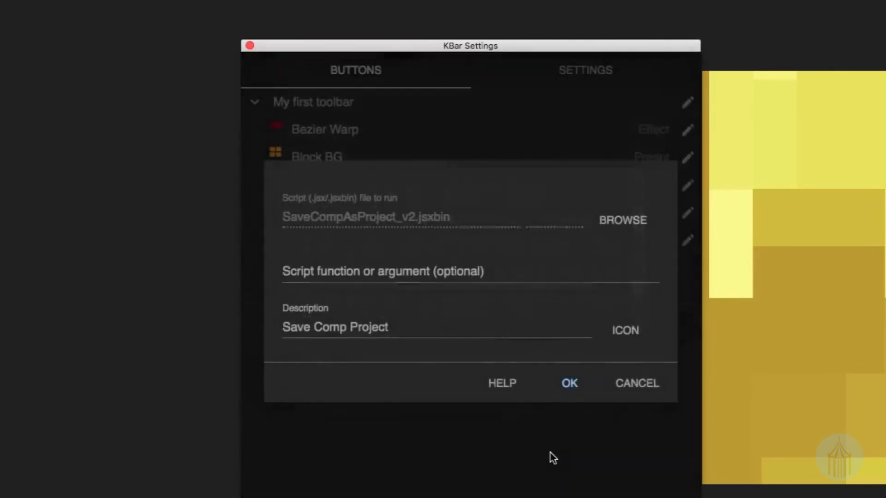
Save the Save Comp Project button, run it from the toolbar, and close the script window it opens.
left_click(569, 383)
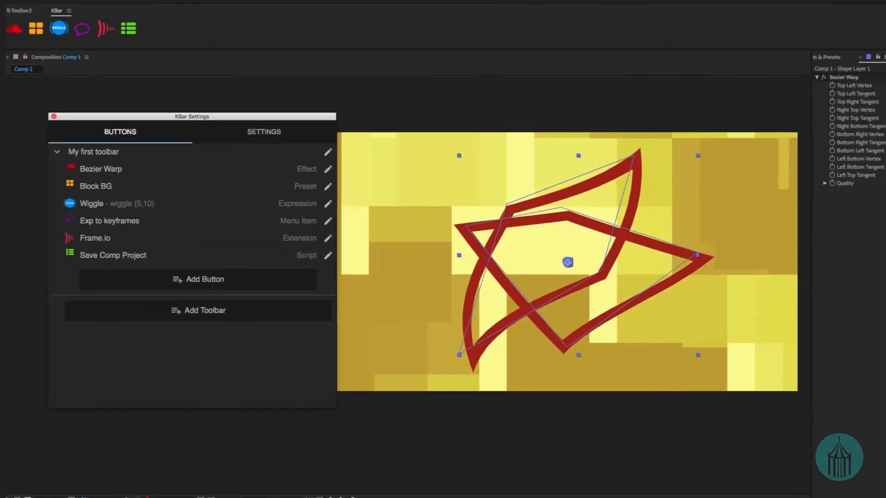
left_click(121, 25)
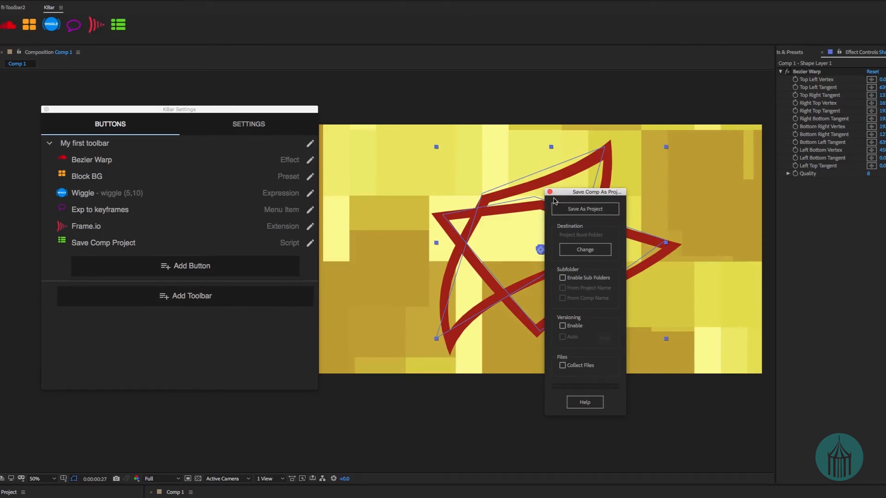
left_click(551, 193)
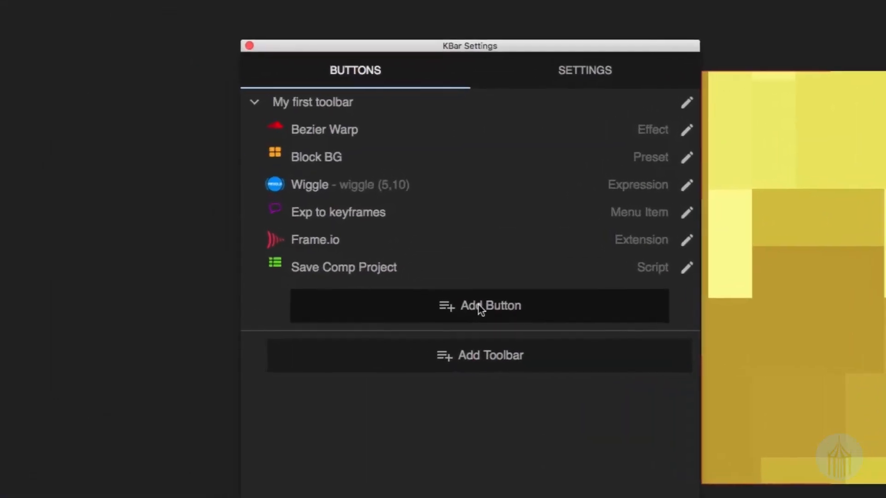
Start a new Run Scriptlet button in My first toolbar and describe it as "Center Composition".
left_click(480, 309)
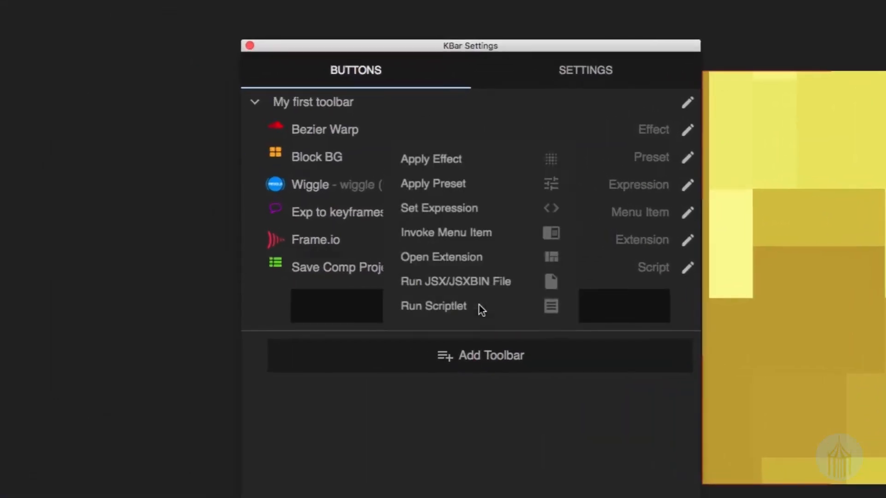
left_click(441, 310)
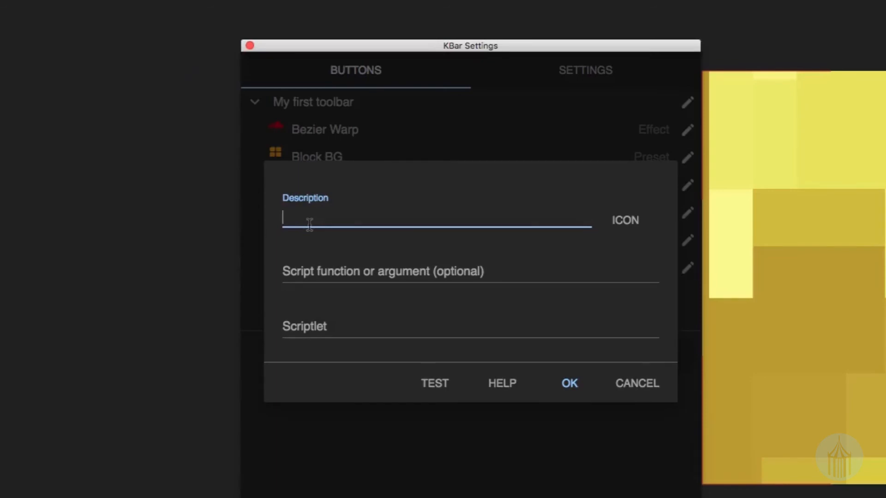
type("Center Composition")
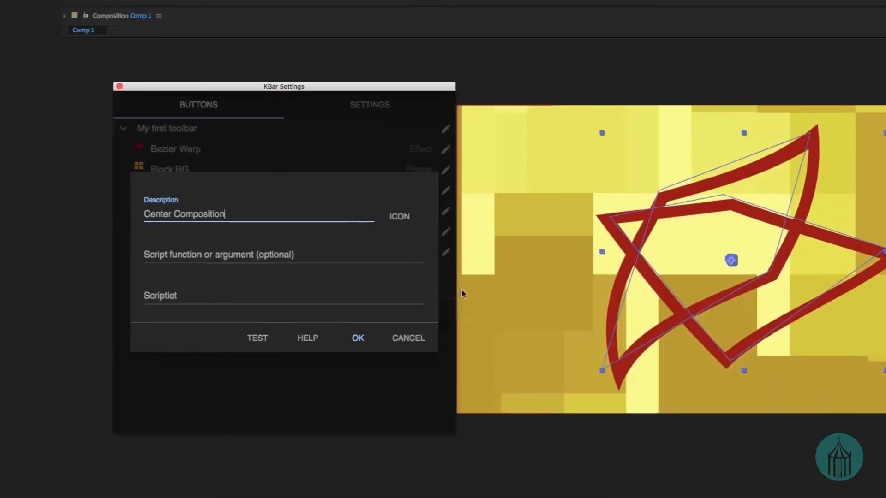
Switch to the browser's After Effects Scripts repository, open Center Composition.jsx and copy all of its code.
key("super+Tab")
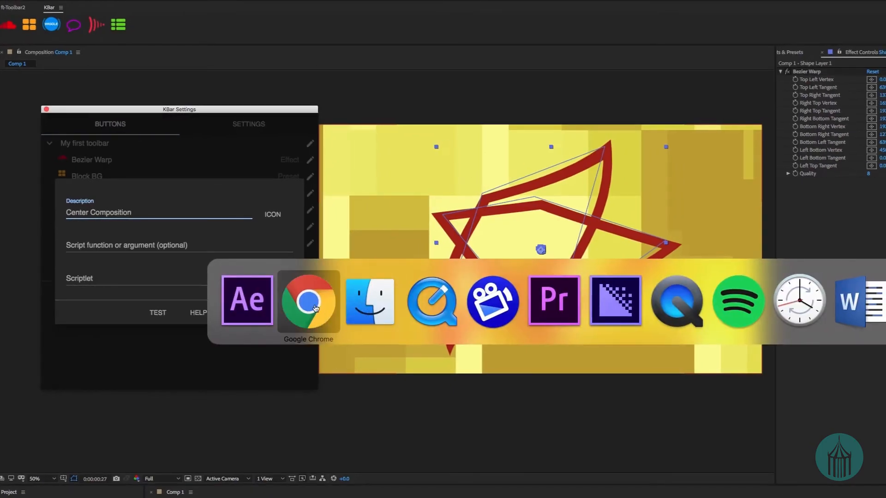
left_click(315, 308)
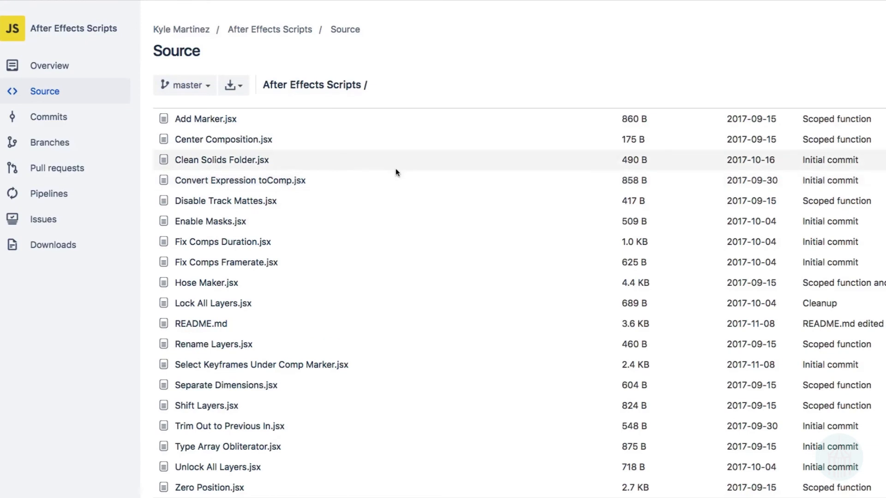
left_click(214, 140)
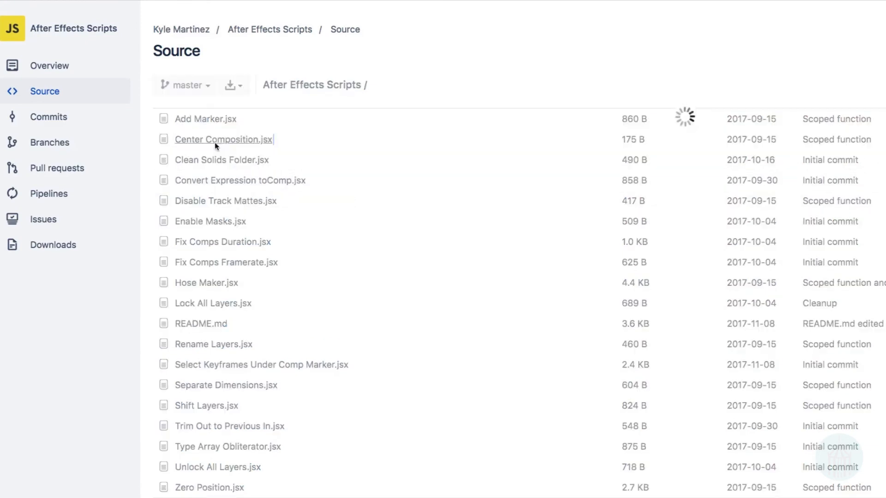
left_click_drag(229, 194, 176, 152)
key("super+c")
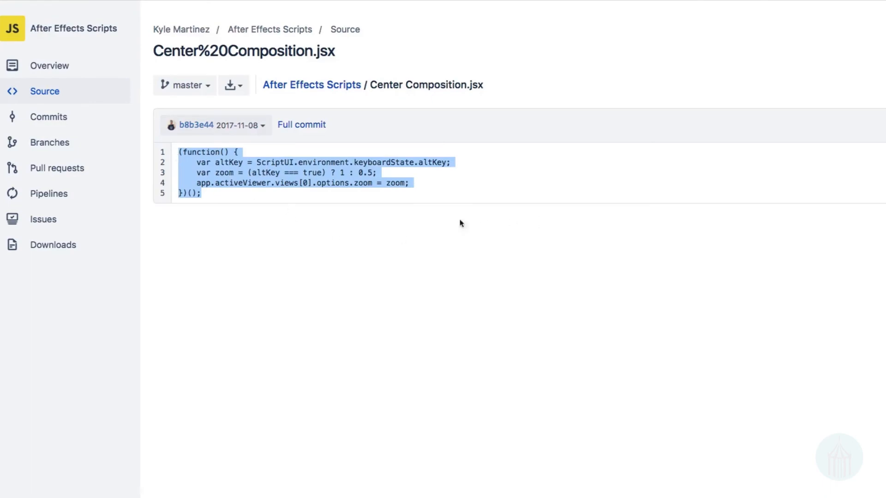
Switch back to After Effects and paste the copied code as the Center Composition button's scriptlet.
key("super+Tab")
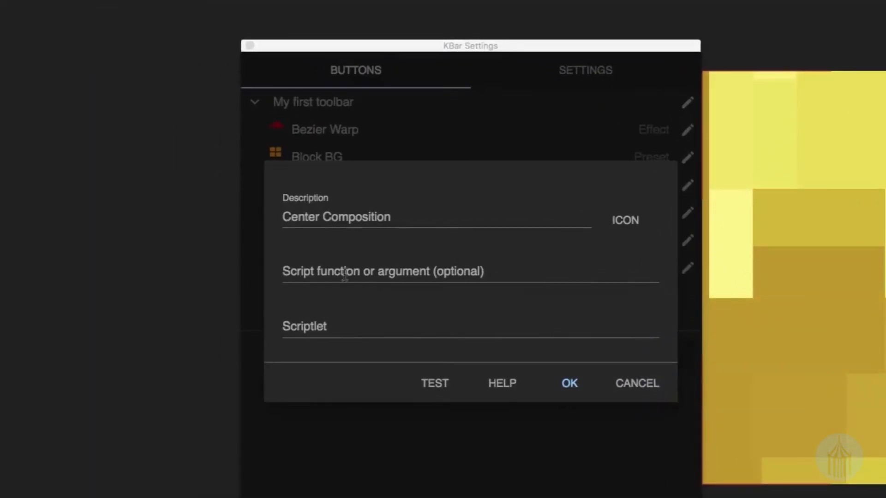
left_click(313, 272)
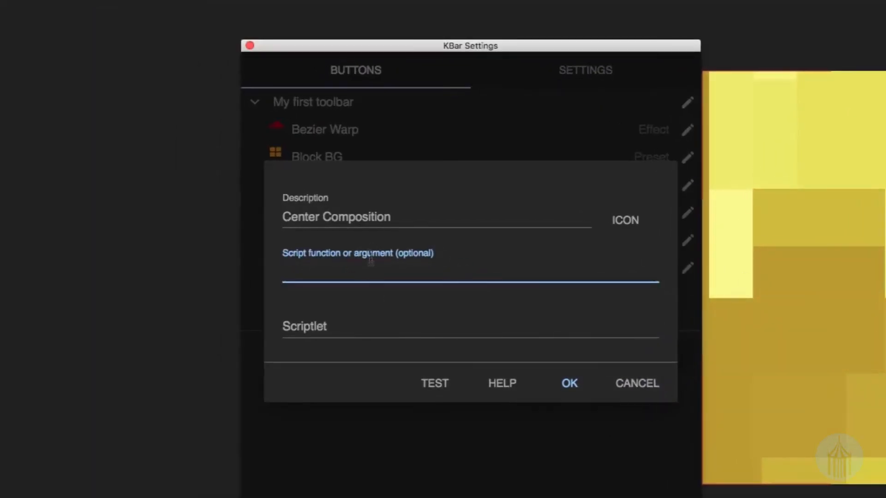
left_click(331, 326)
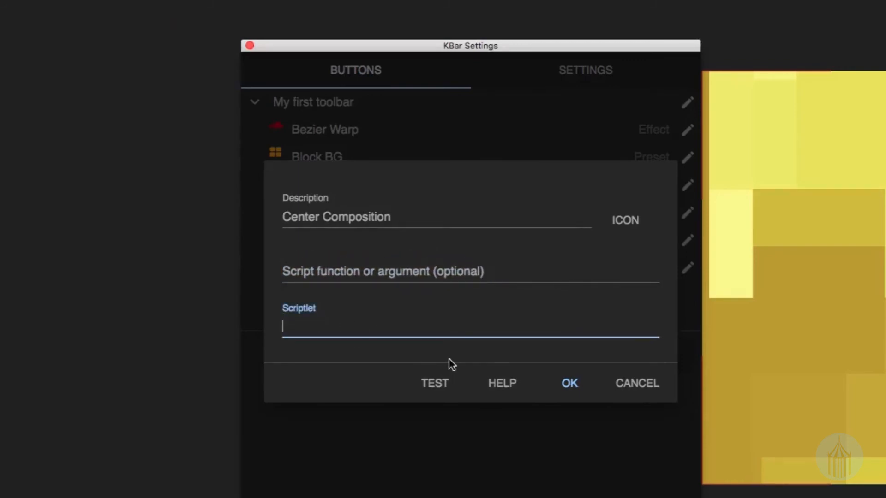
key("super+v")
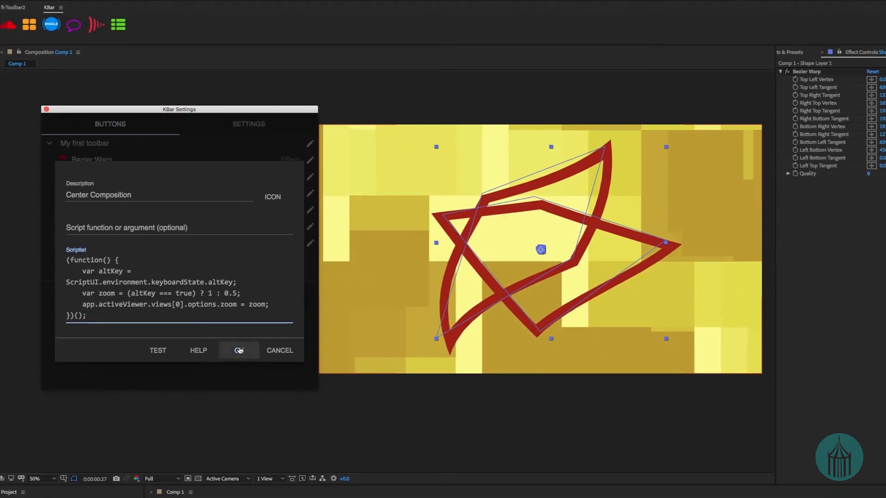
Save the Center Composition button, close KBar Settings, and try the button to recentre the composition in the viewer.
left_click(570, 446)
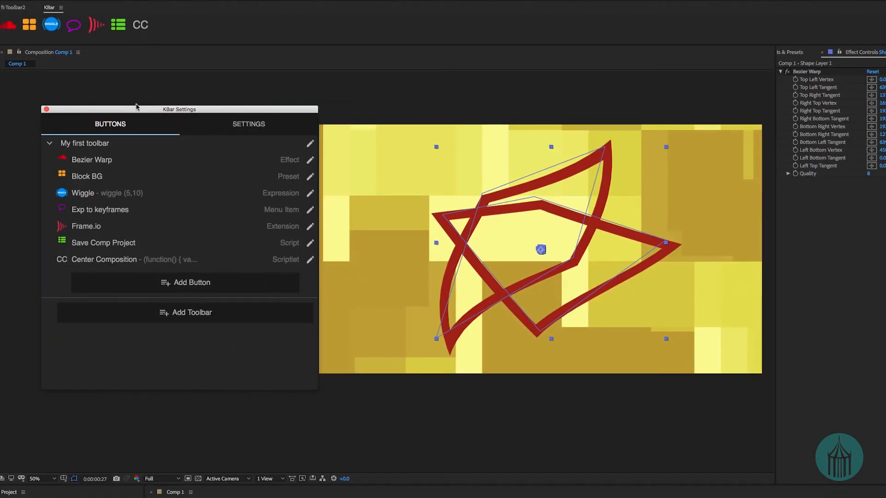
left_click(46, 110)
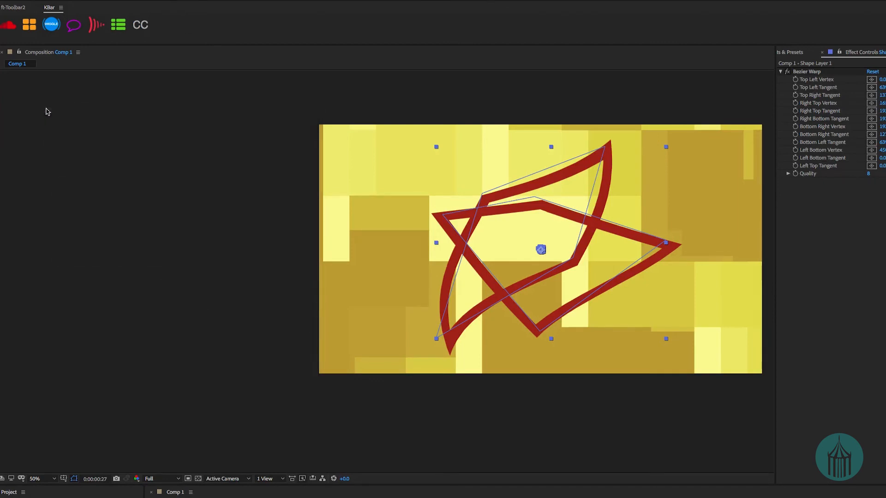
left_click_drag(400, 188, 479, 260)
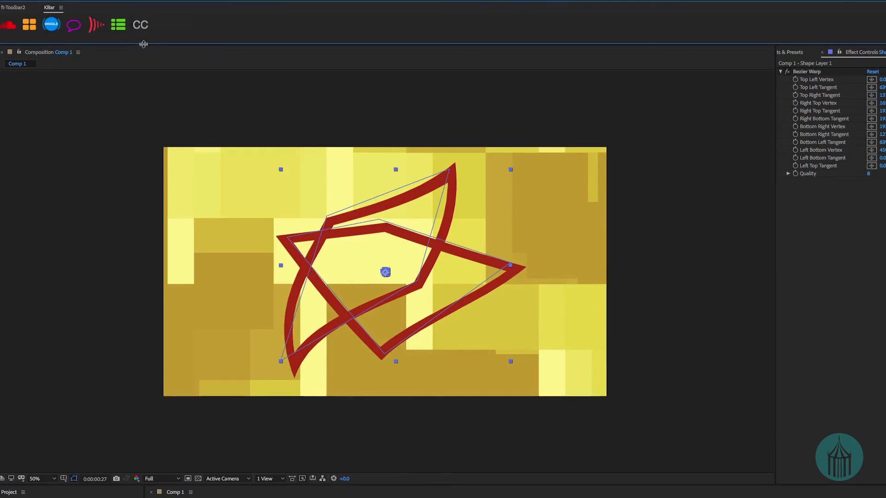
Dock the KBar panel between the composition viewer and Effect Controls and narrow it to a single vertical column of buttons.
left_click_drag(141, 45, 69, 42)
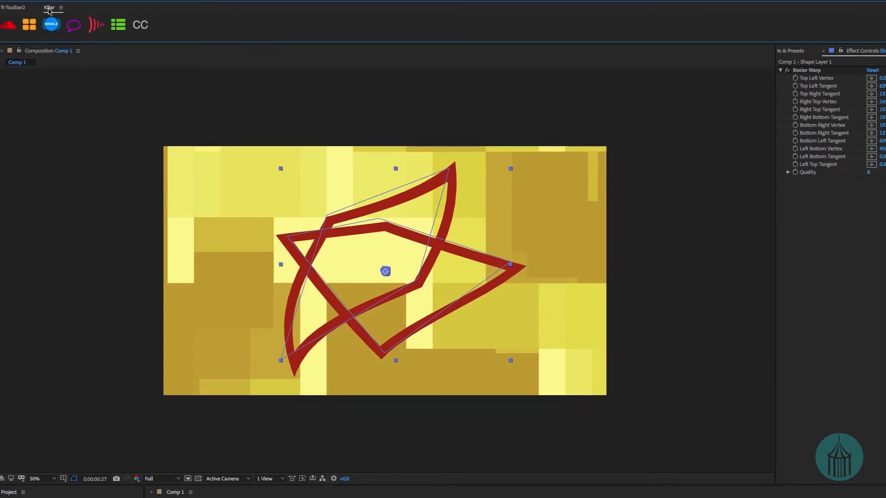
mouse_move(49, 12)
left_mouse_down()
mouse_move(565, 50)
mouse_move(51, 11)
left_mouse_up()
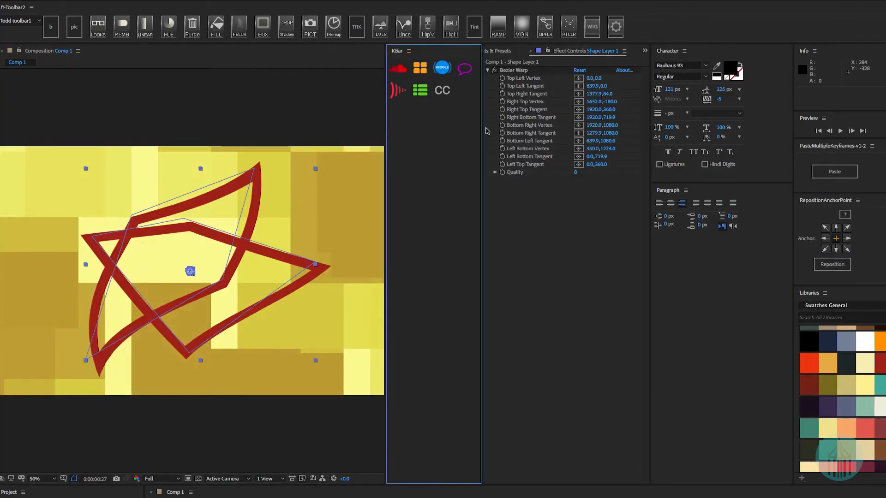
left_click_drag(482, 130, 422, 138)
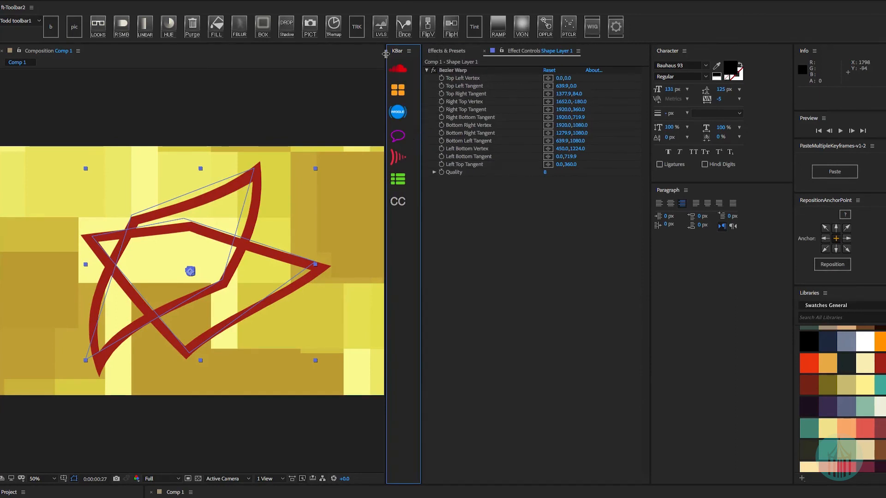
left_click_drag(385, 54, 562, 70)
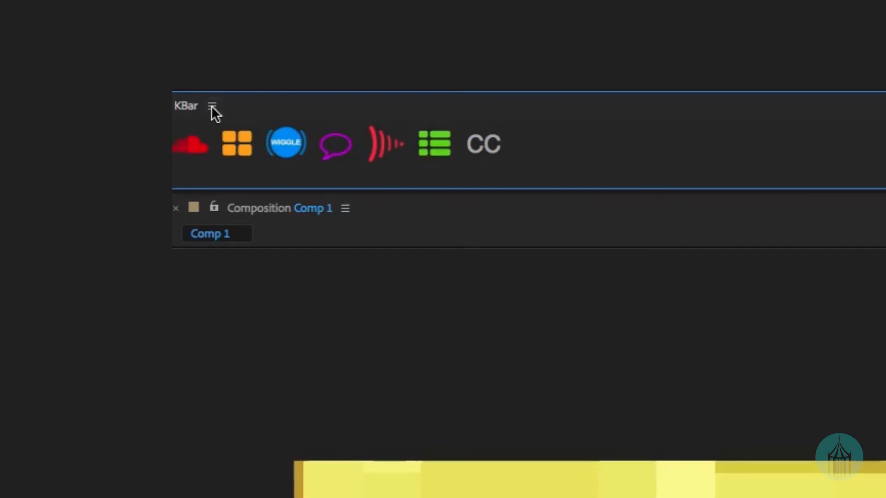
Import the toolbars from the KBar toolbar June1_18 folder through KBar Settings and close the settings window.
left_click(212, 106)
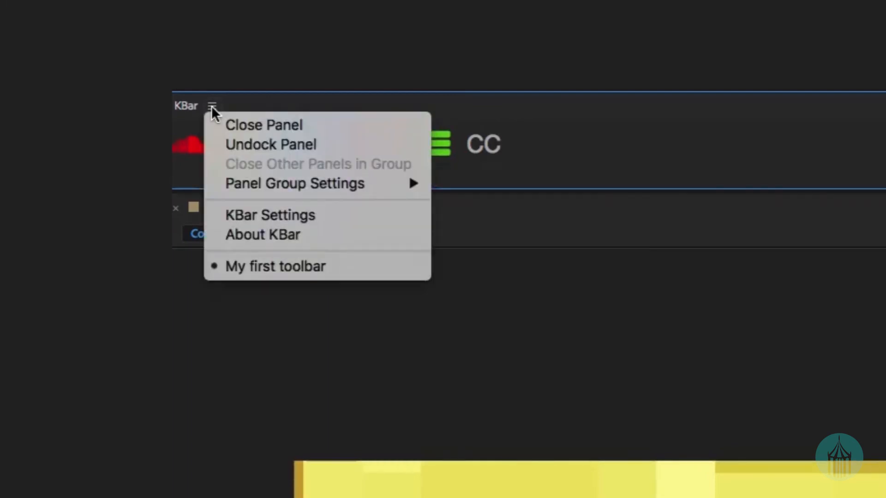
left_click(245, 215)
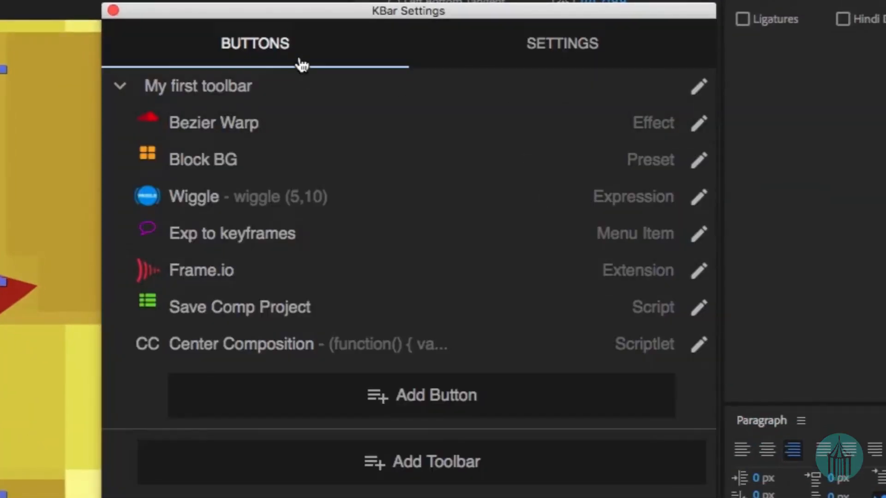
left_click(585, 69)
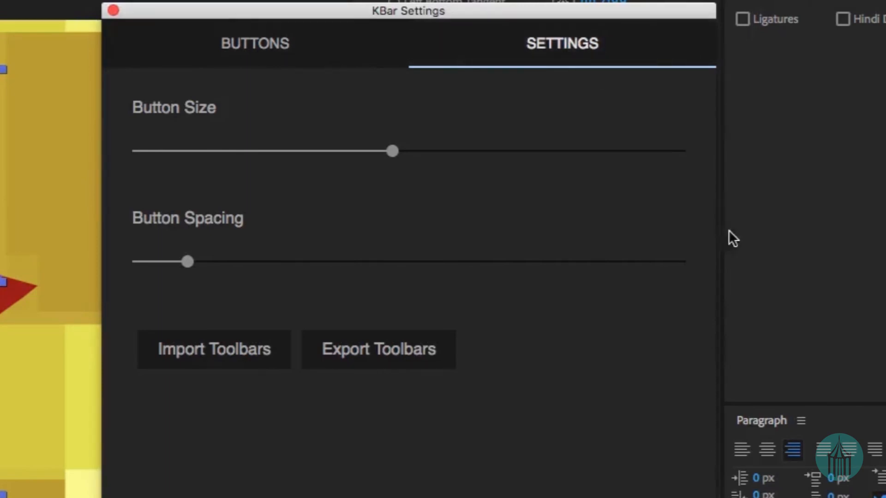
left_click(198, 335)
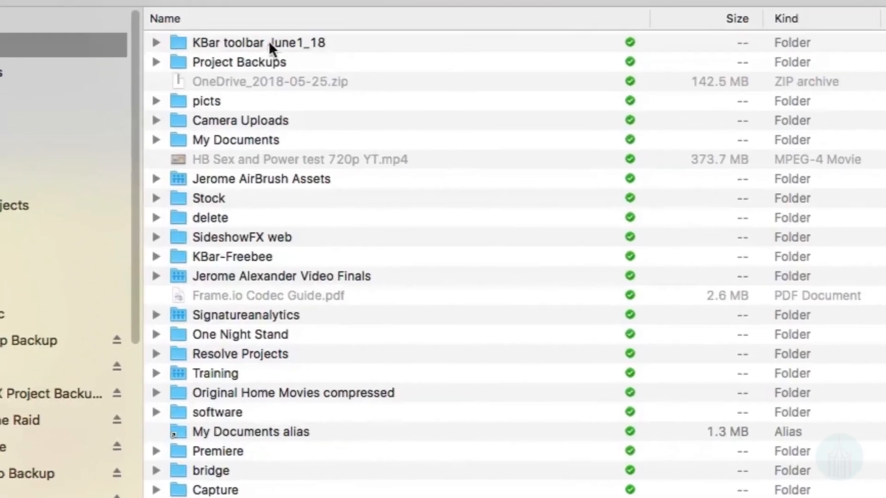
left_click(270, 42)
double_click(269, 41)
double_click(252, 41)
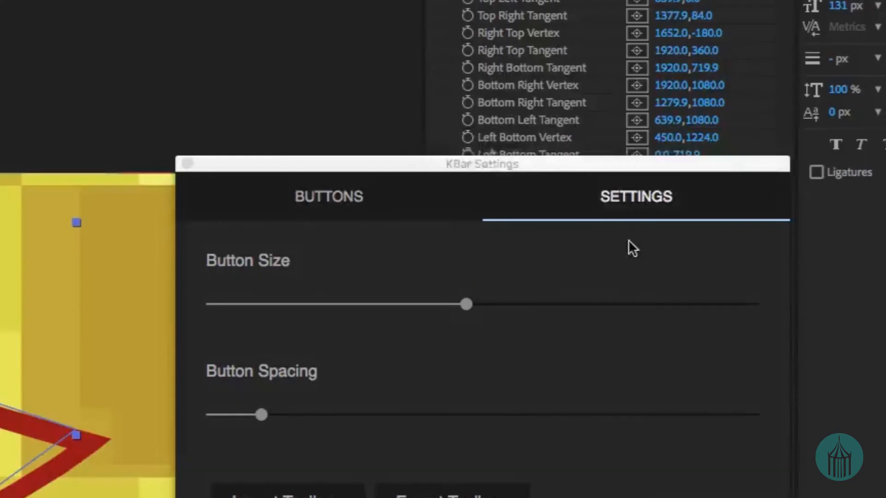
left_click(619, 234)
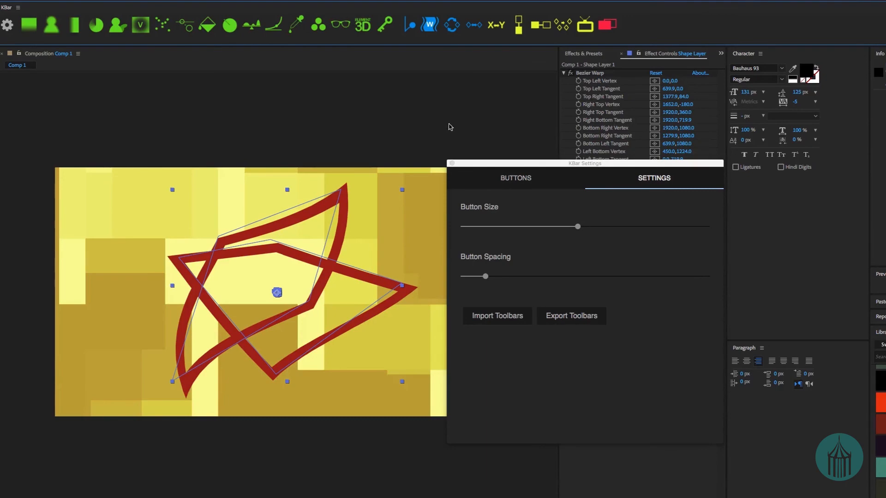
left_click(452, 163)
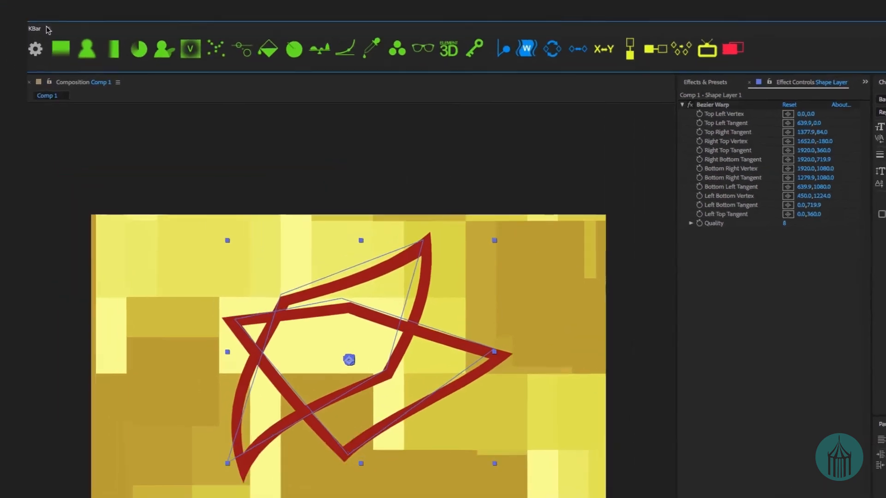
Look through the imported Expressions, Scripts and The Kitchen Sink toolbars in the KBar panel.
left_click(17, 7)
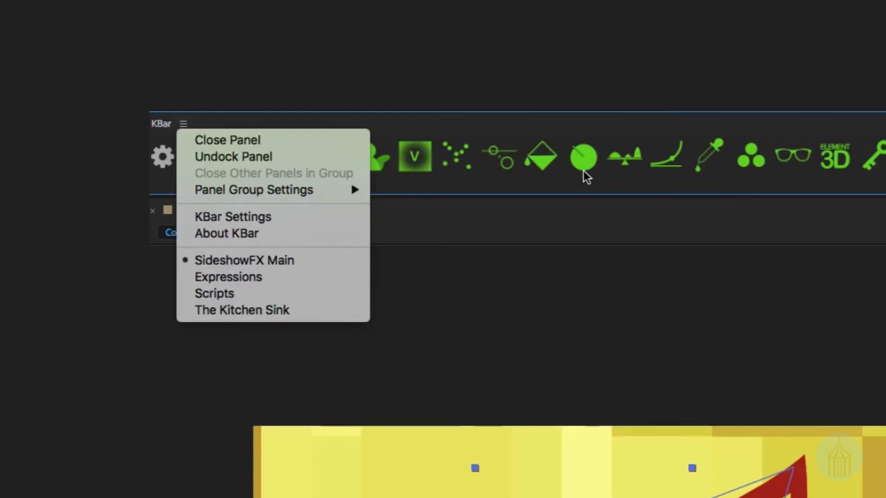
left_click(281, 276)
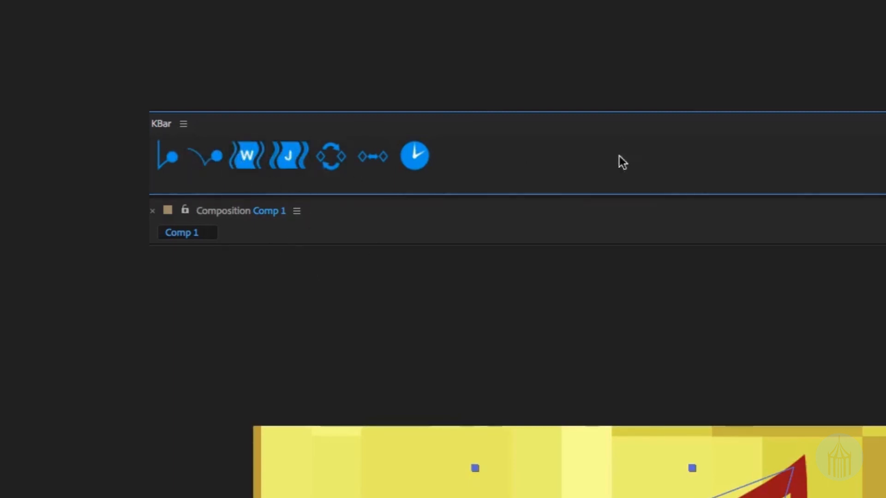
left_click(182, 124)
left_click(224, 293)
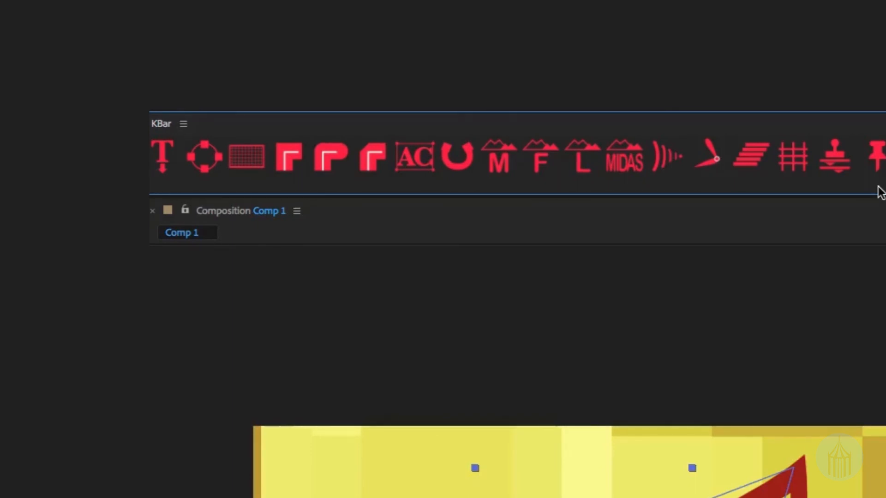
left_click(184, 124)
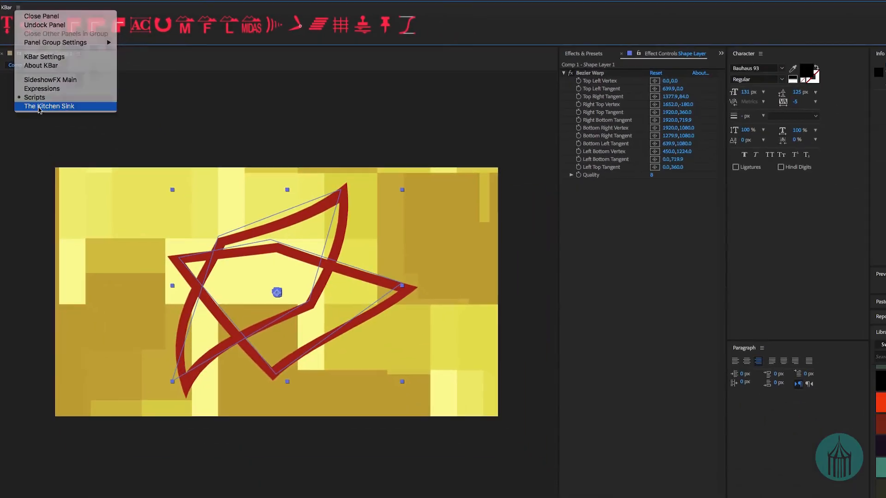
Raise KBar's button size to about 70% of its range and the button spacing to about a quarter of its range.
left_click(39, 107)
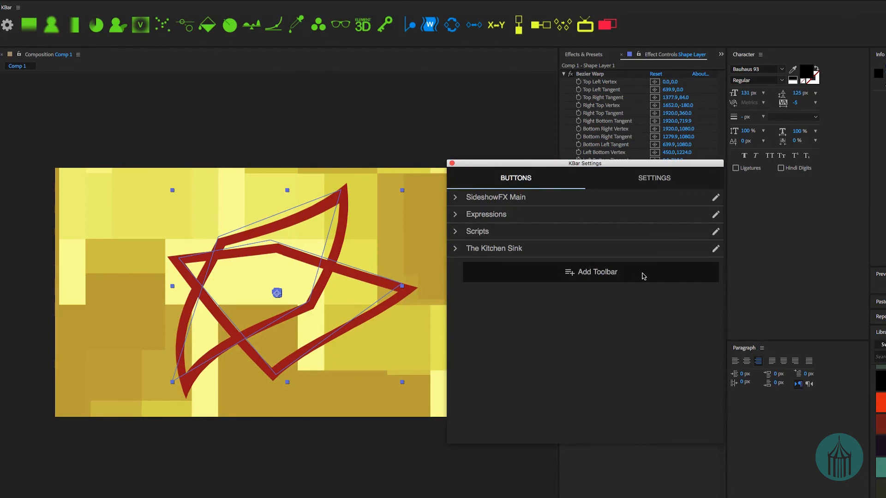
left_click(665, 183)
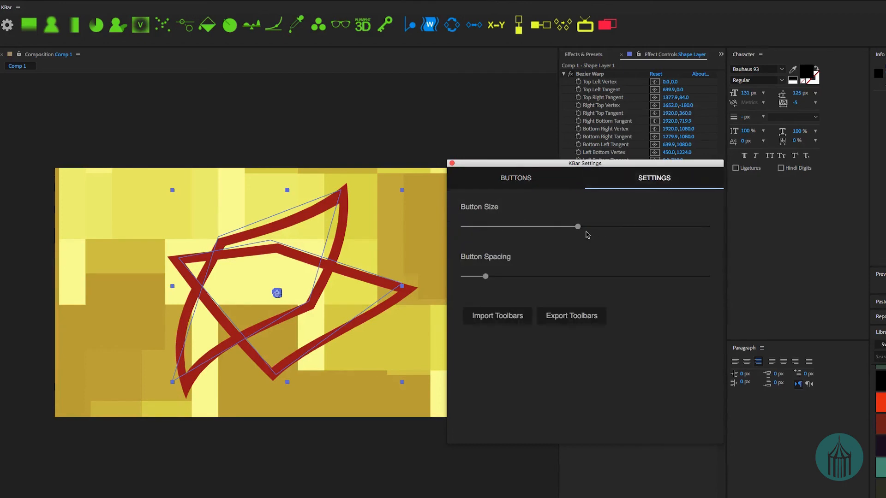
left_click_drag(578, 227, 640, 233)
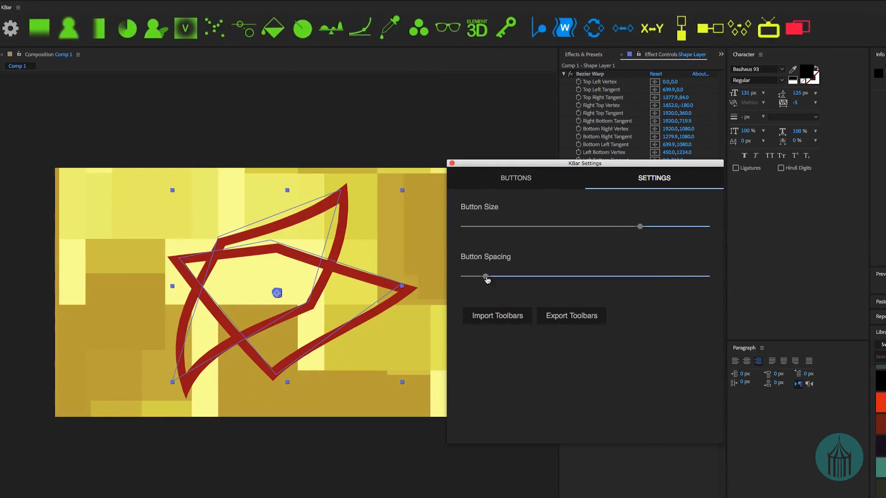
left_click_drag(486, 277, 529, 277)
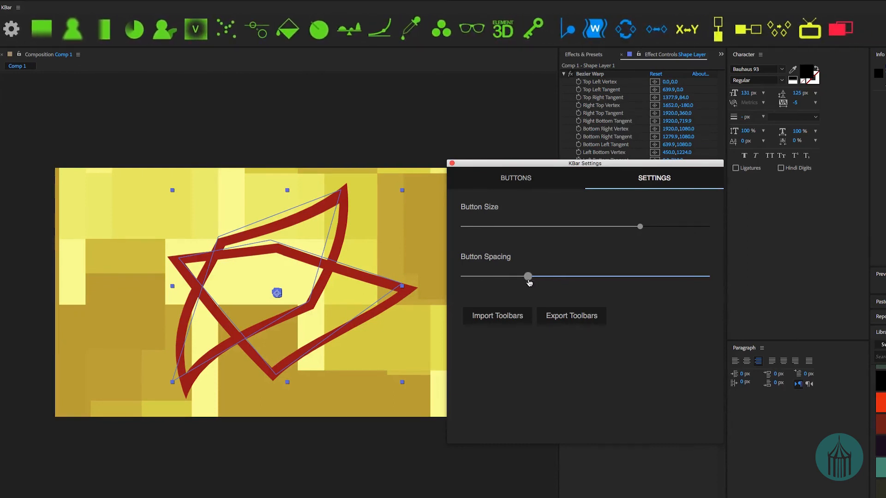